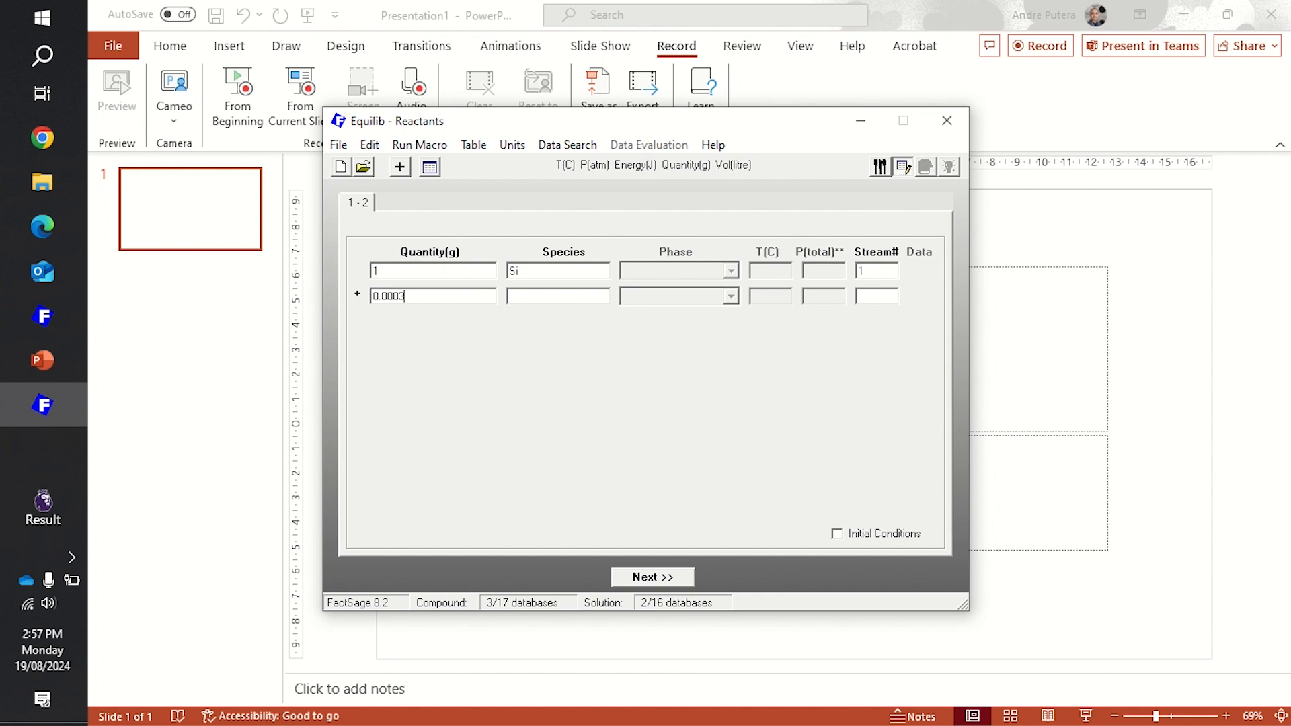
- Enter B as the second reactant species and proceed to the products and equilibrium setup
{"action": "key", "text": "Tab"}
{"action": "type", "text": "b"}
{"action": "key", "text": "BackSpace"}
{"action": "type", "text": "B"}
{"action": "left_click", "coordinate": [668, 579]}
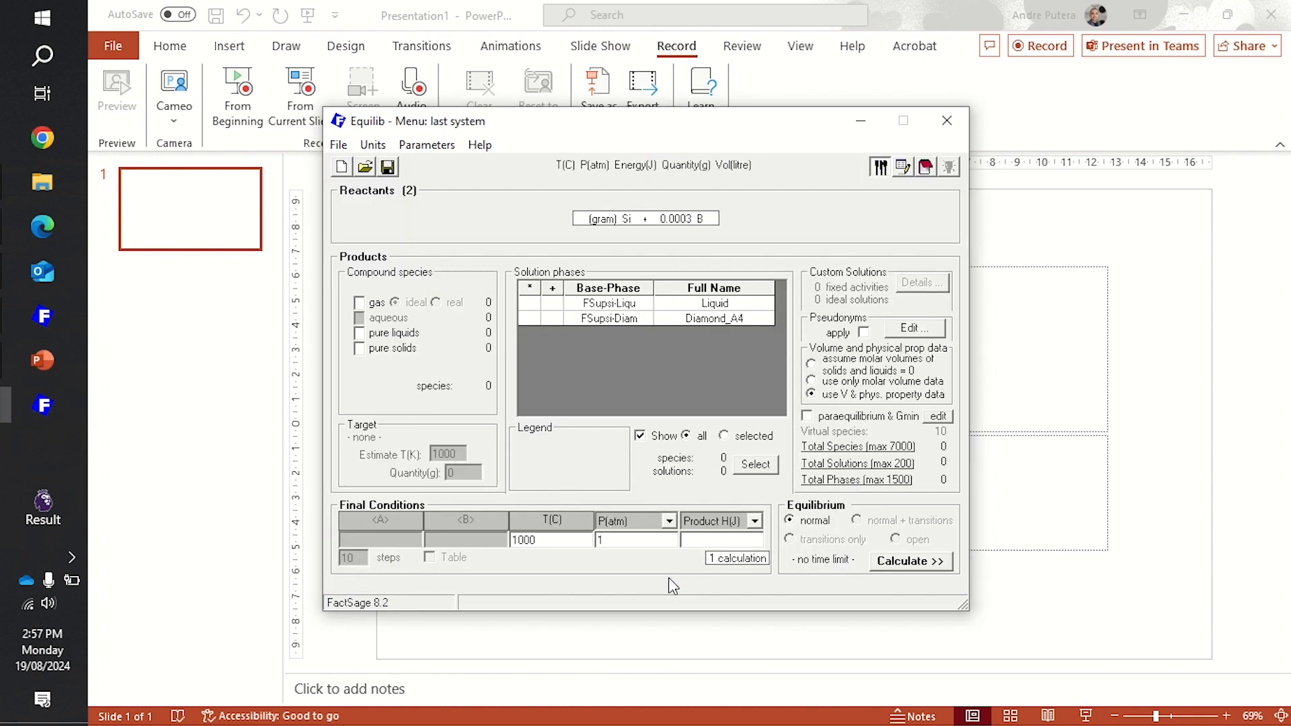
- Include pure liquids, ideal gas and the immiscible FSupsi Liquid and Diamond_A4 solutions as products
{"action": "left_click", "coordinate": [361, 334]}
{"action": "left_click", "coordinate": [360, 303]}
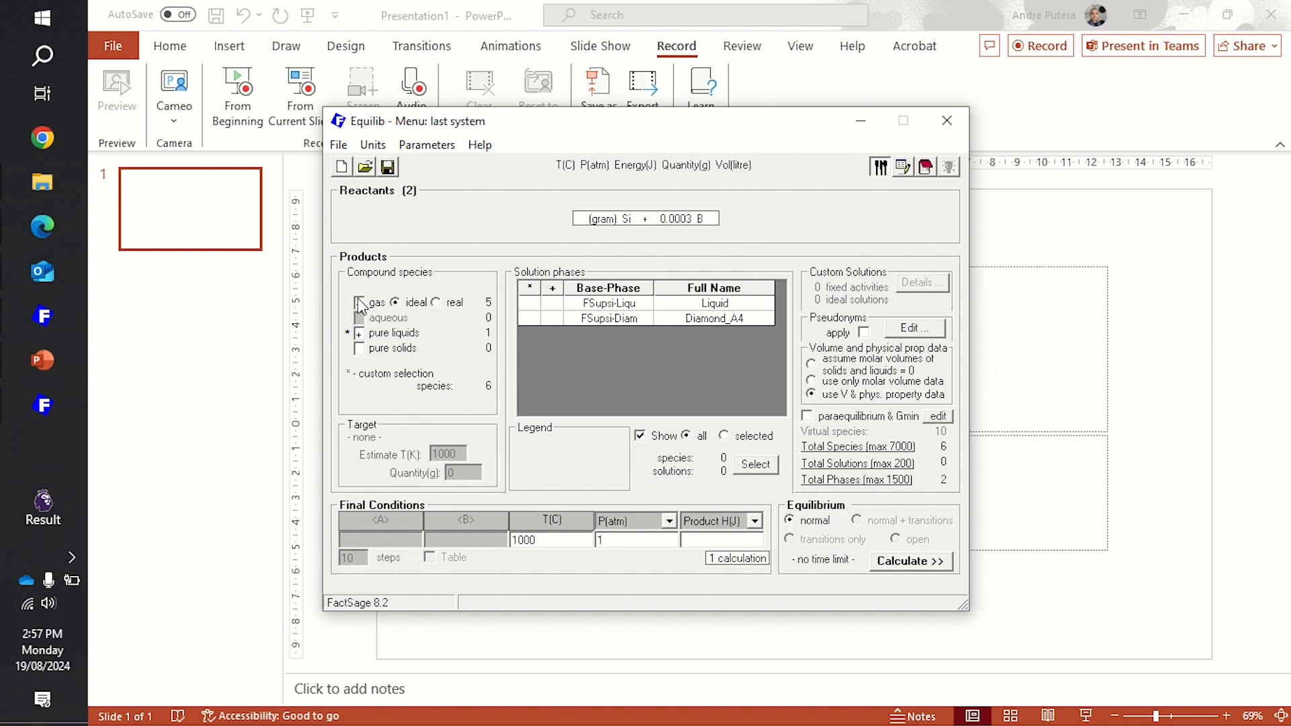
{"action": "left_click", "coordinate": [561, 317]}
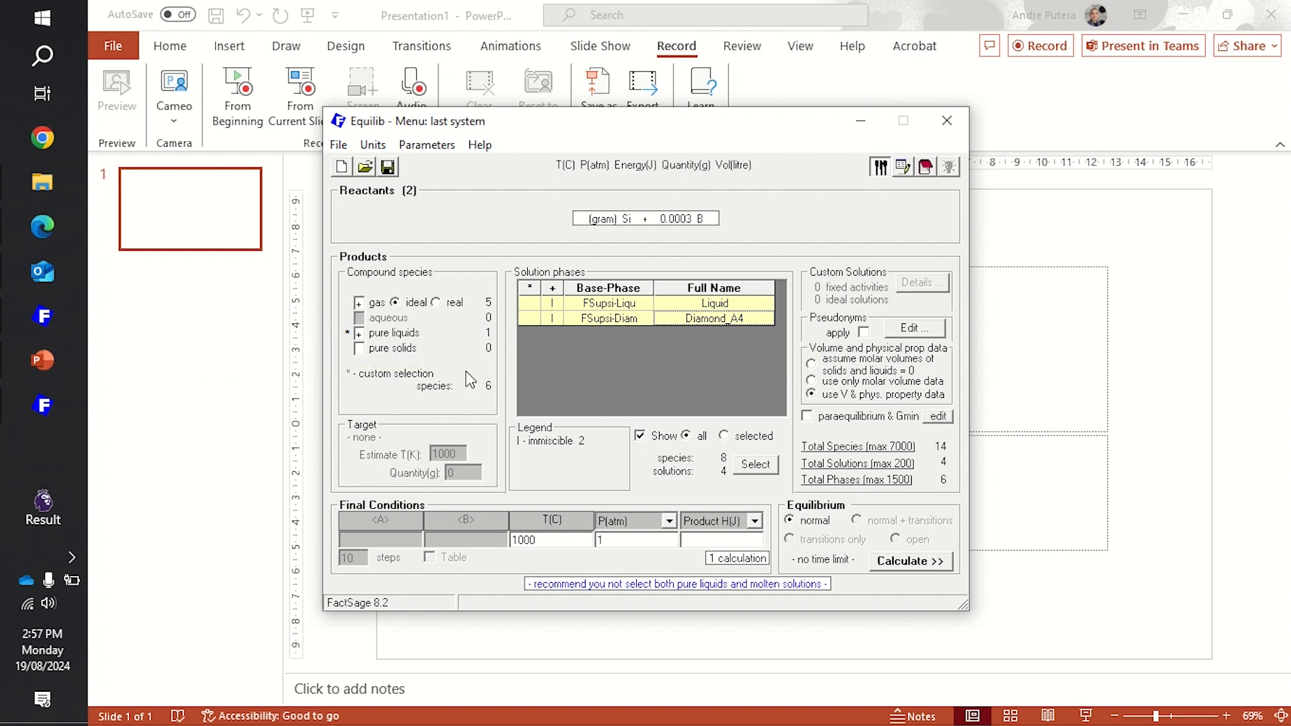
- Set the final temperature to 1500 °C and calculate the Si–B equilibrium
{"action": "double_click", "coordinate": [554, 544]}
{"action": "type", "text": "15"}
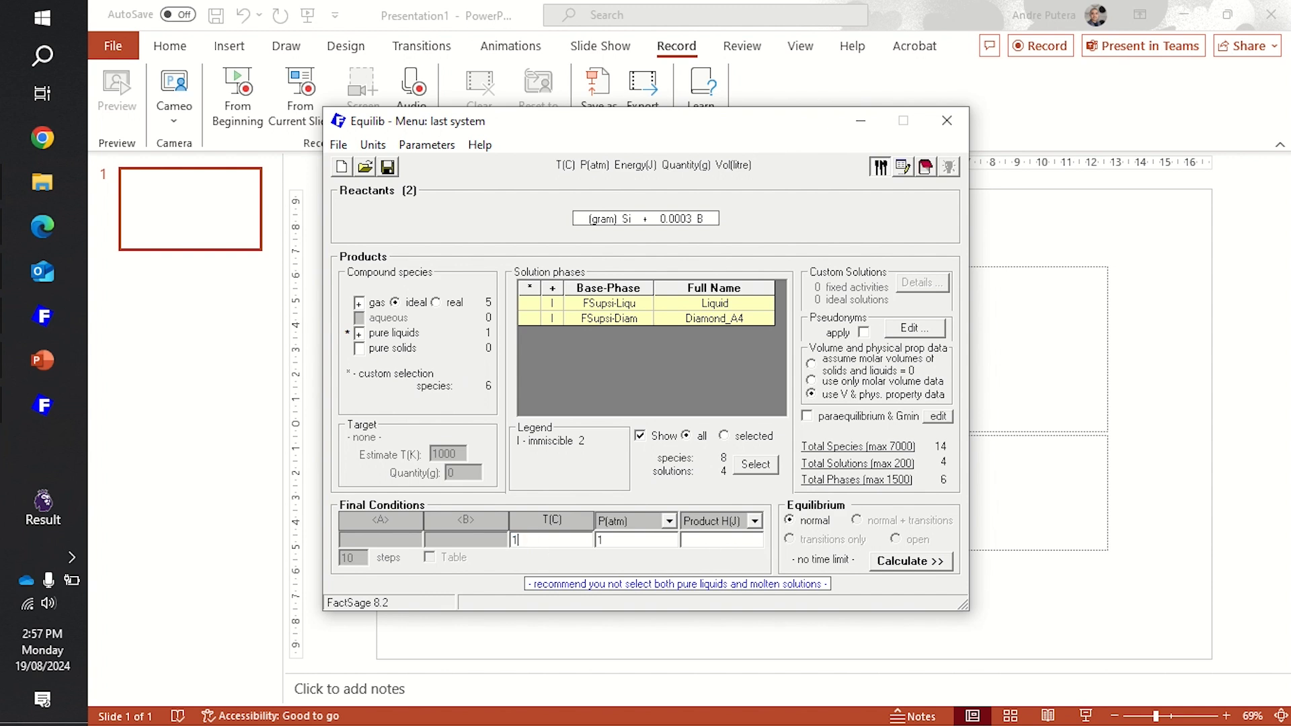
{"action": "type", "text": "00"}
{"action": "left_click", "coordinate": [924, 565]}
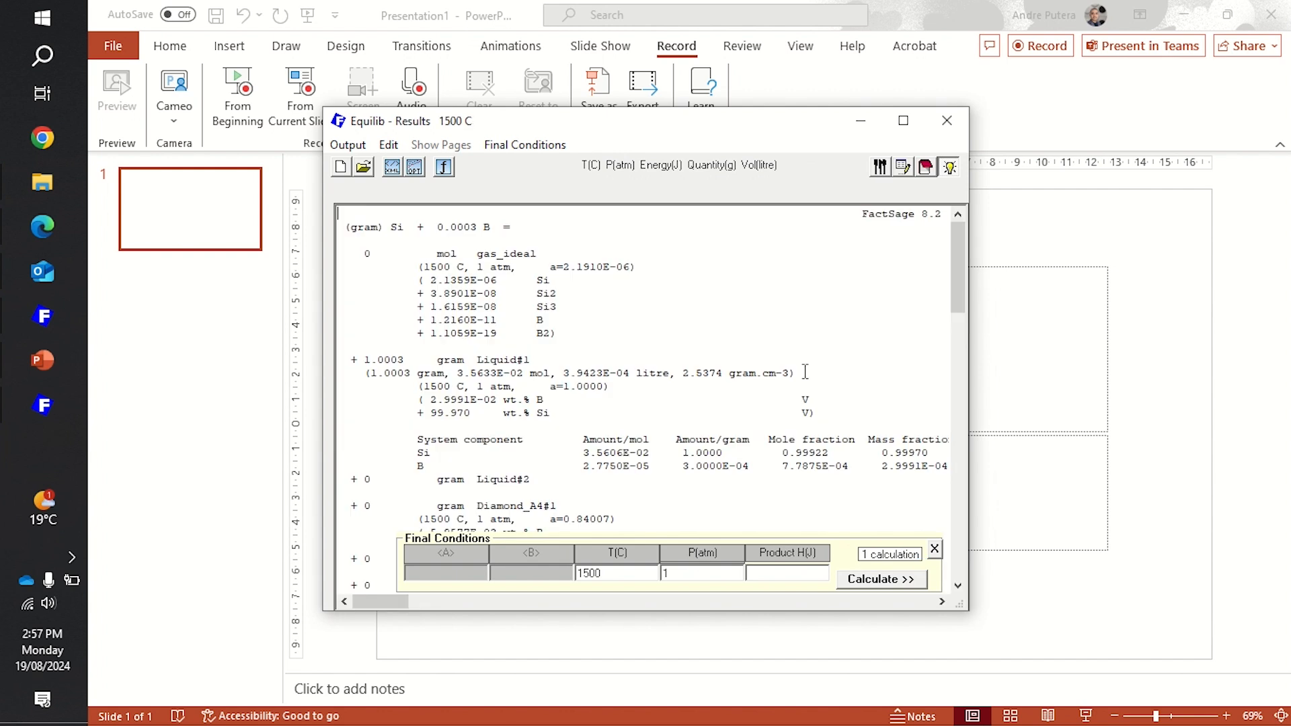
{"action": "scroll", "coordinate": [805, 372], "scroll_direction": "down", "scroll_amount": 1}
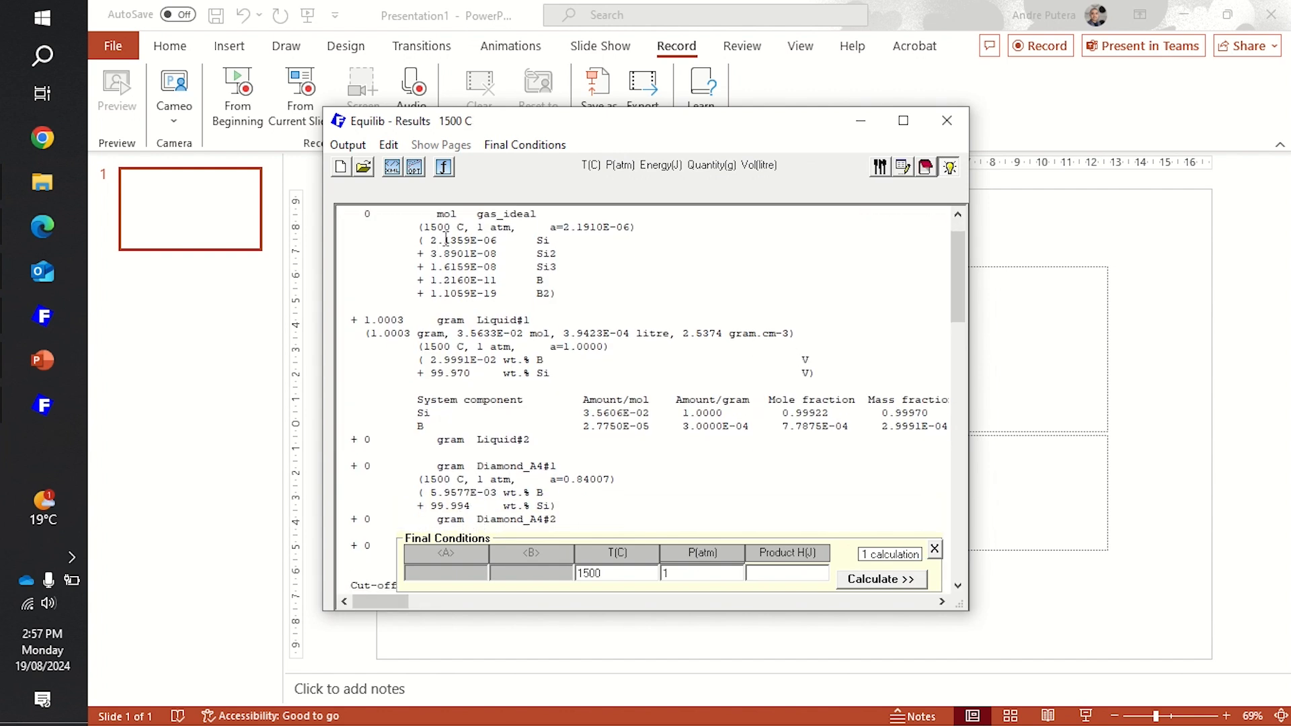
- Save the FSupsi-Liqu#1 Liquid solution as stream file Mastersilicon.mixt, replacing the existing file
{"action": "left_click", "coordinate": [347, 144]}
{"action": "mouse_move", "coordinate": [435, 249]}
{"action": "mouse_move", "coordinate": [611, 282]}
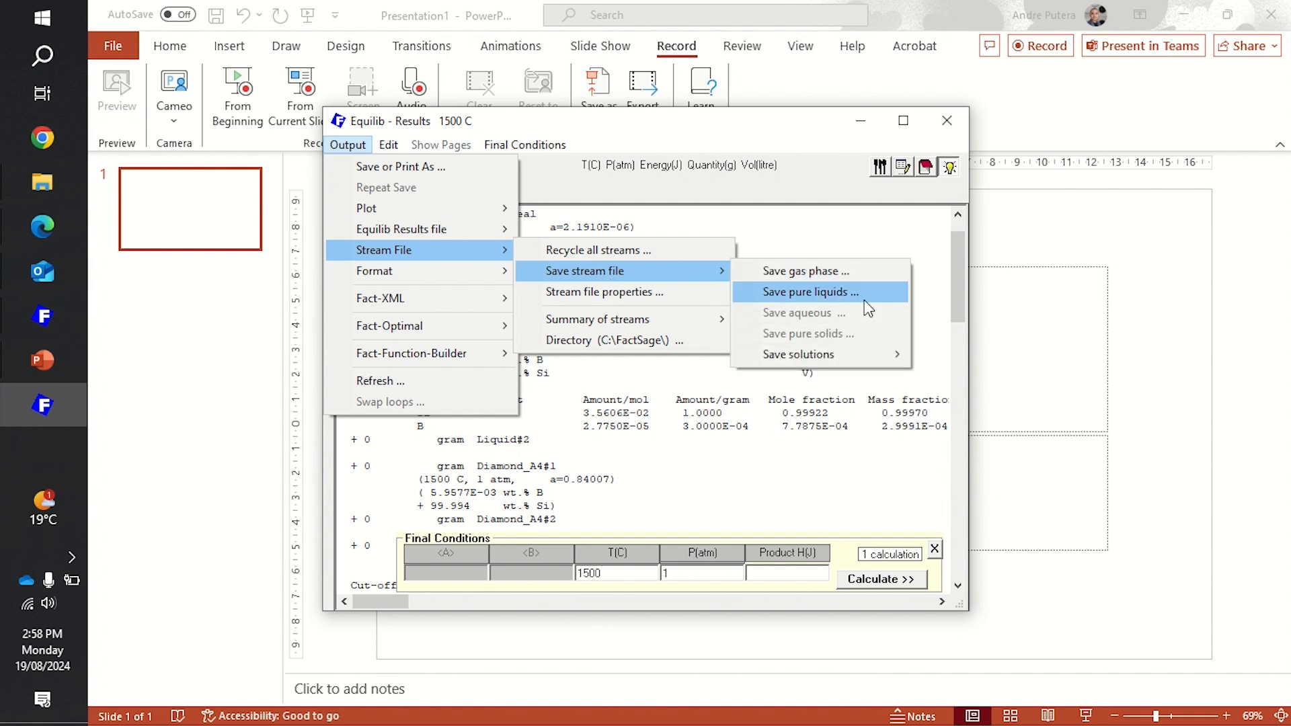
{"action": "mouse_move", "coordinate": [868, 354]}
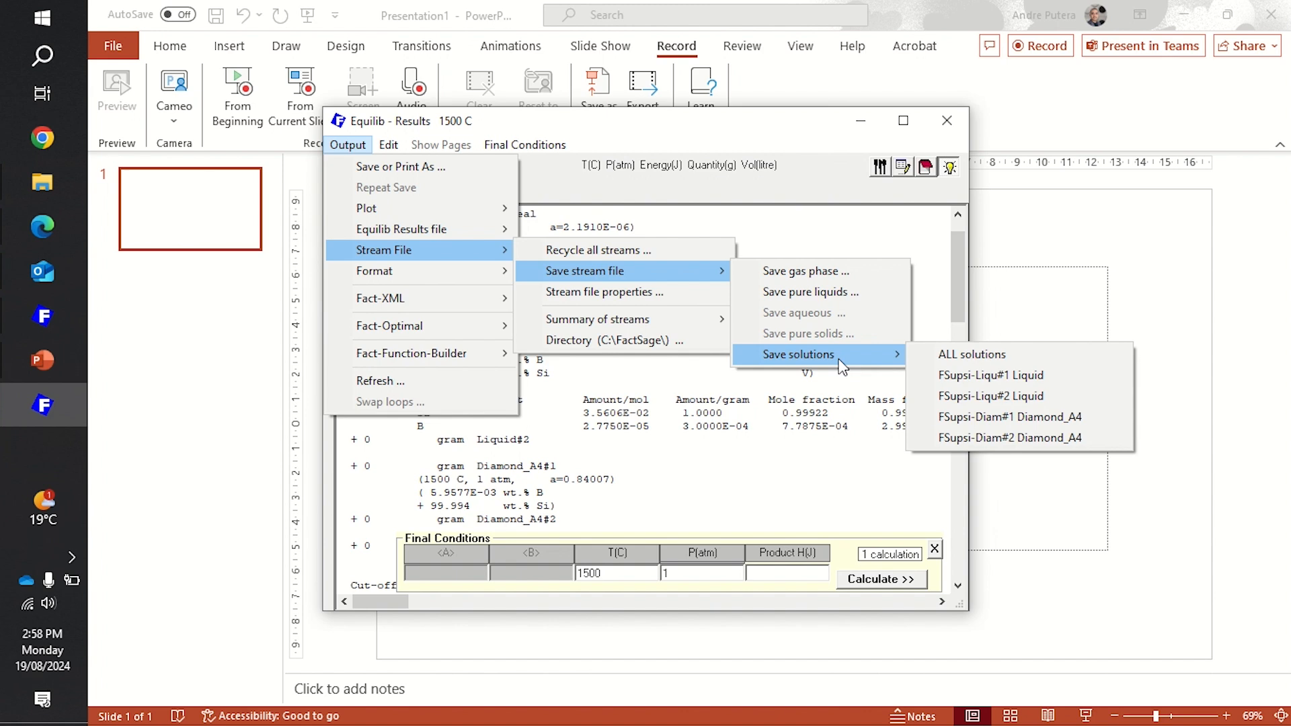
{"action": "left_click", "coordinate": [1022, 382]}
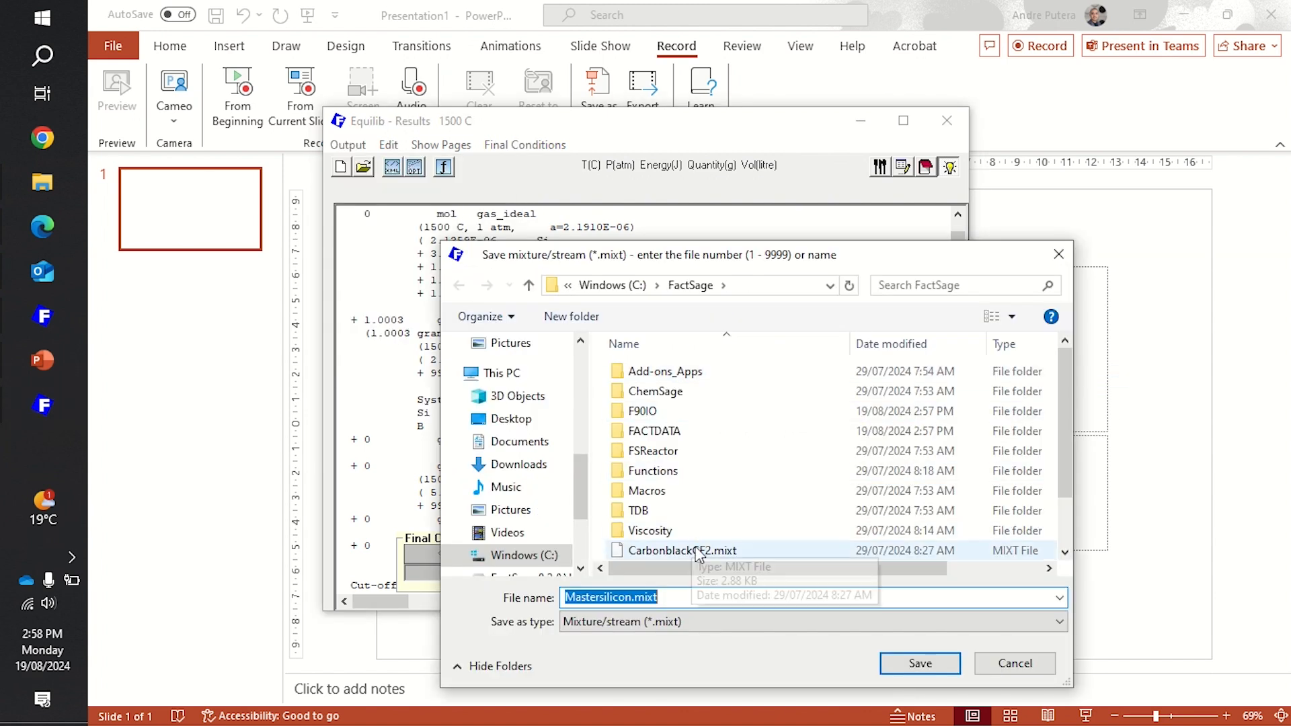
{"action": "left_click", "coordinate": [912, 673]}
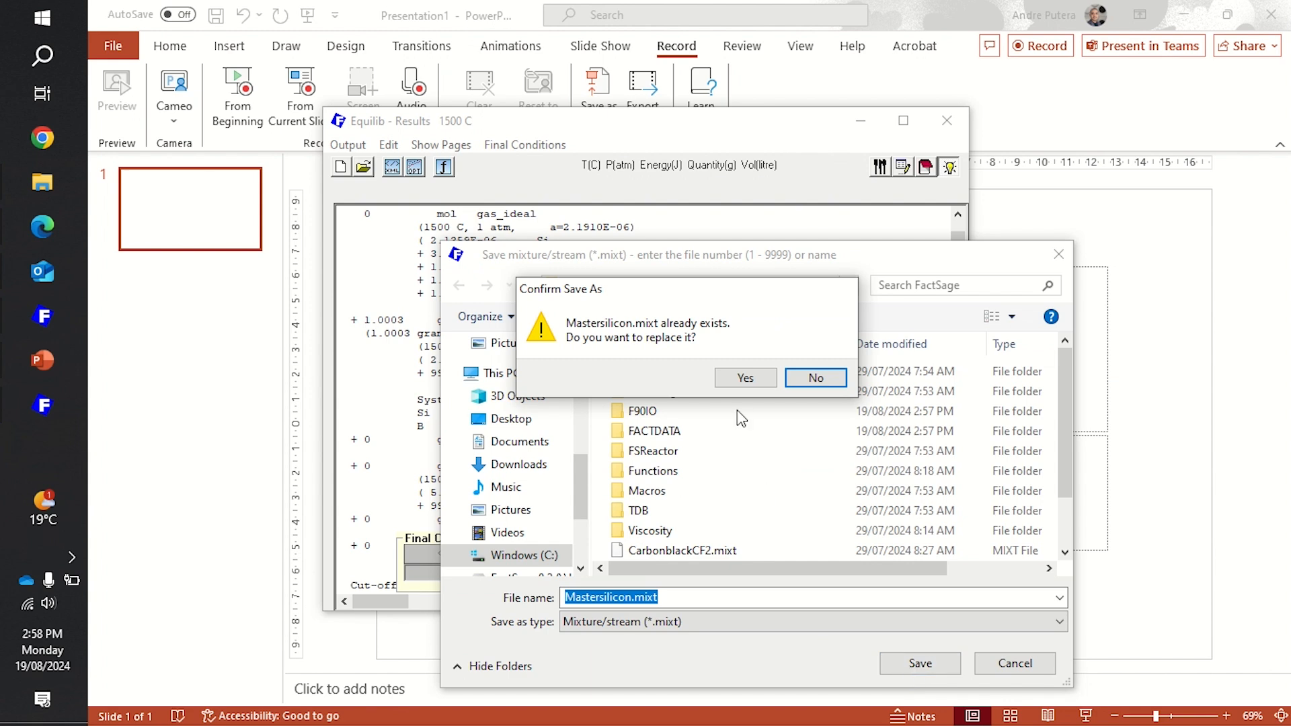
{"action": "left_click", "coordinate": [757, 382]}
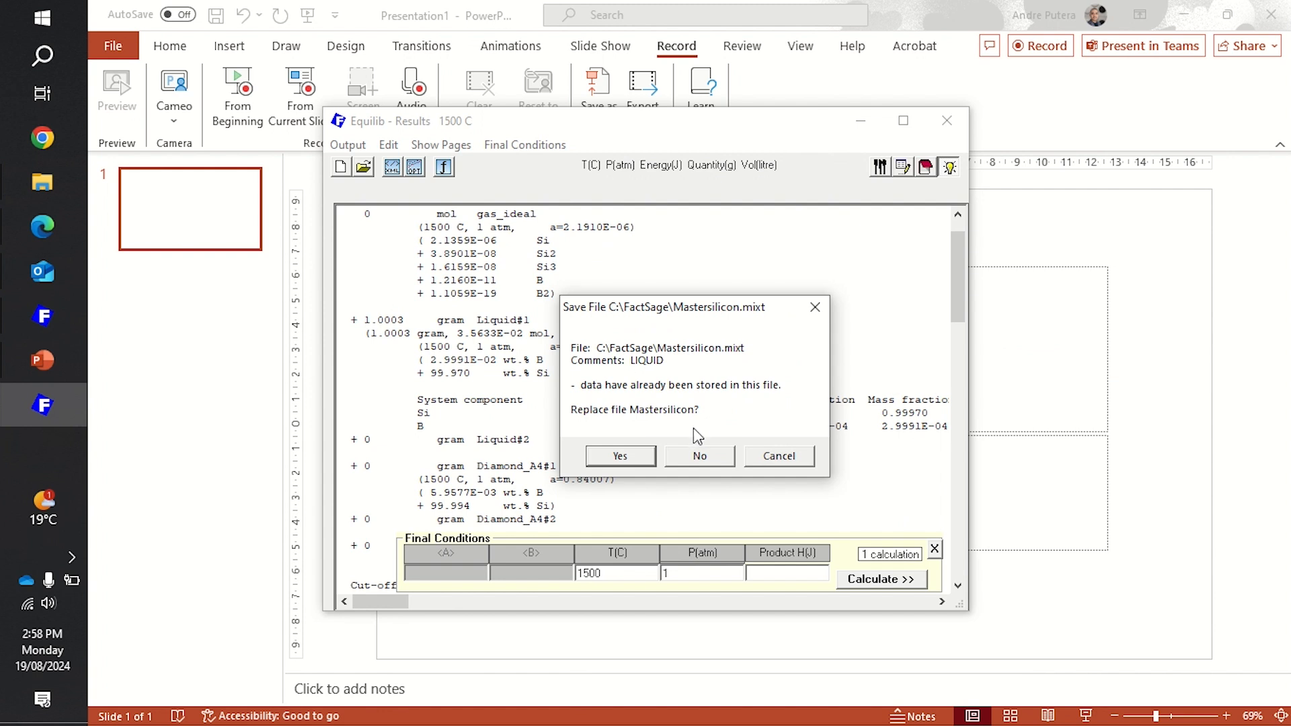
{"action": "left_click", "coordinate": [620, 461]}
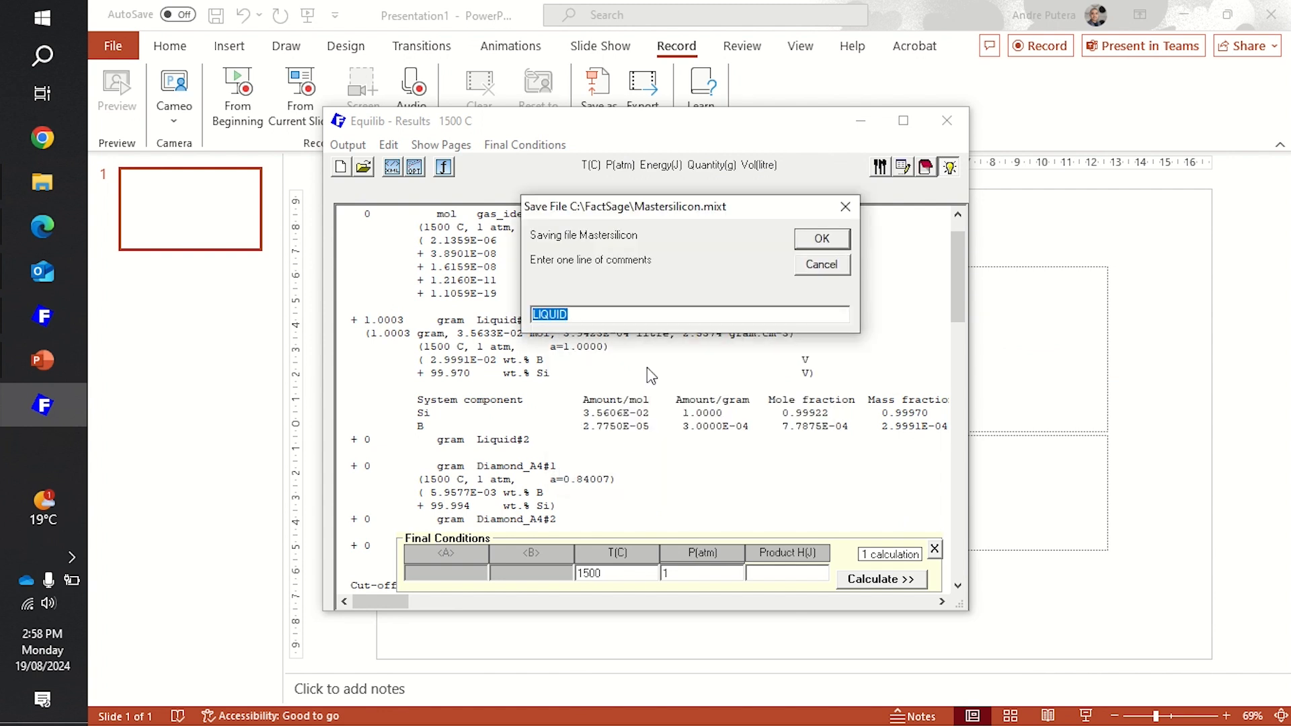
- Set the stream file comment to LIQUID_MSi300B and finish saving
{"action": "key", "text": "End"}
{"action": "type", "text": "_M"}
{"action": "key", "text": "BackSpace"}
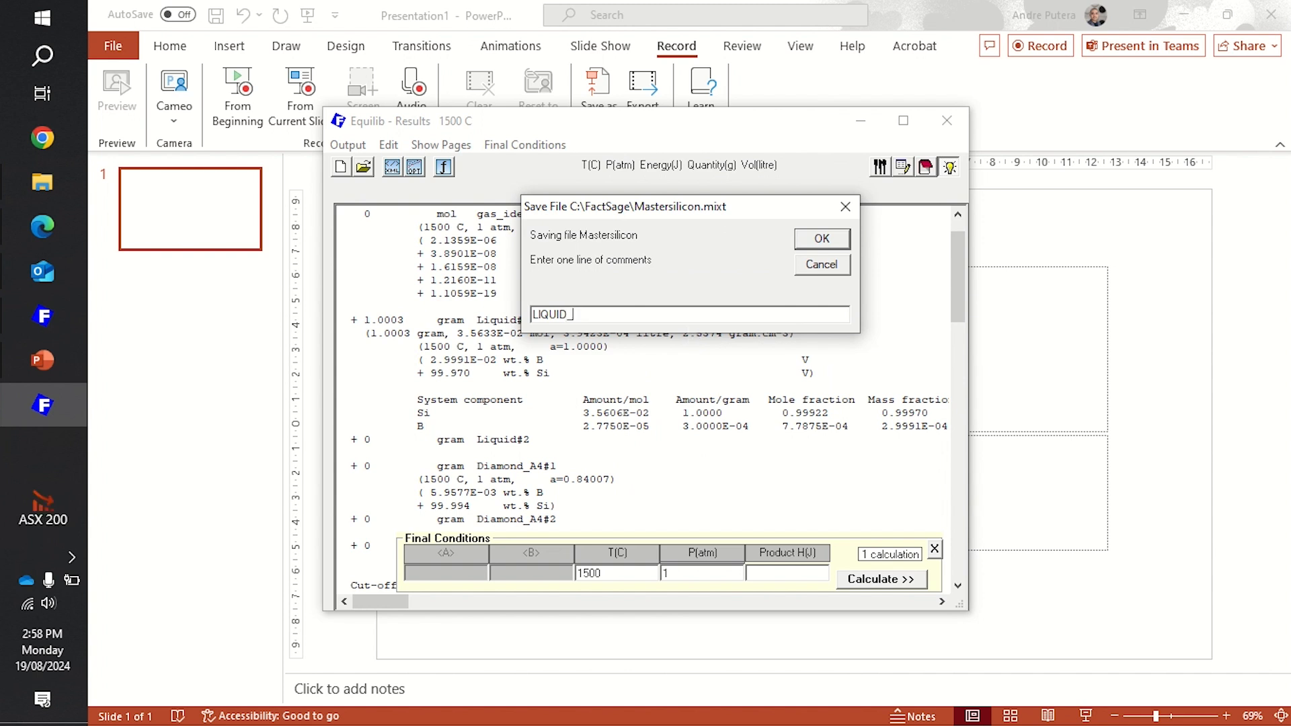
{"action": "type", "text": "Ms"}
{"action": "key", "text": "BackSpace"}
{"action": "type", "text": "Si300B"}
{"action": "left_click", "coordinate": [822, 240]}
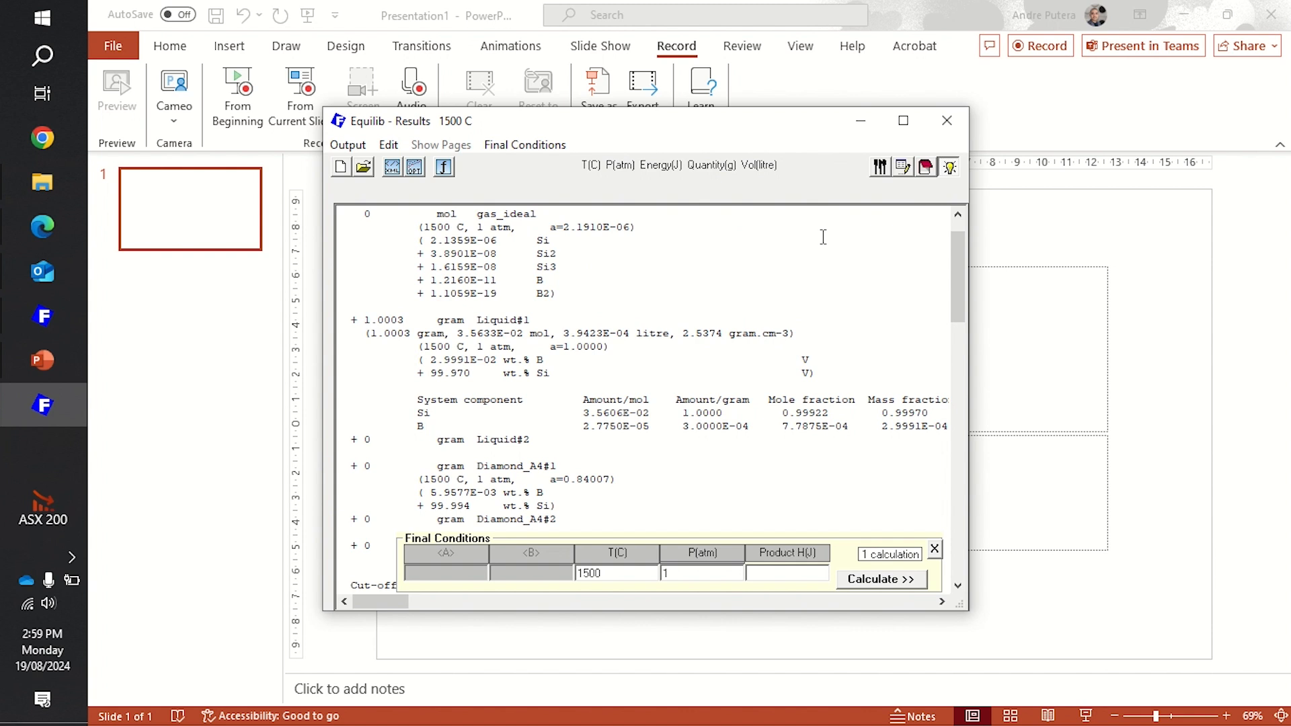
- Return to the reactants and replace the two species with SiO2 and CaO
{"action": "left_click", "coordinate": [902, 170]}
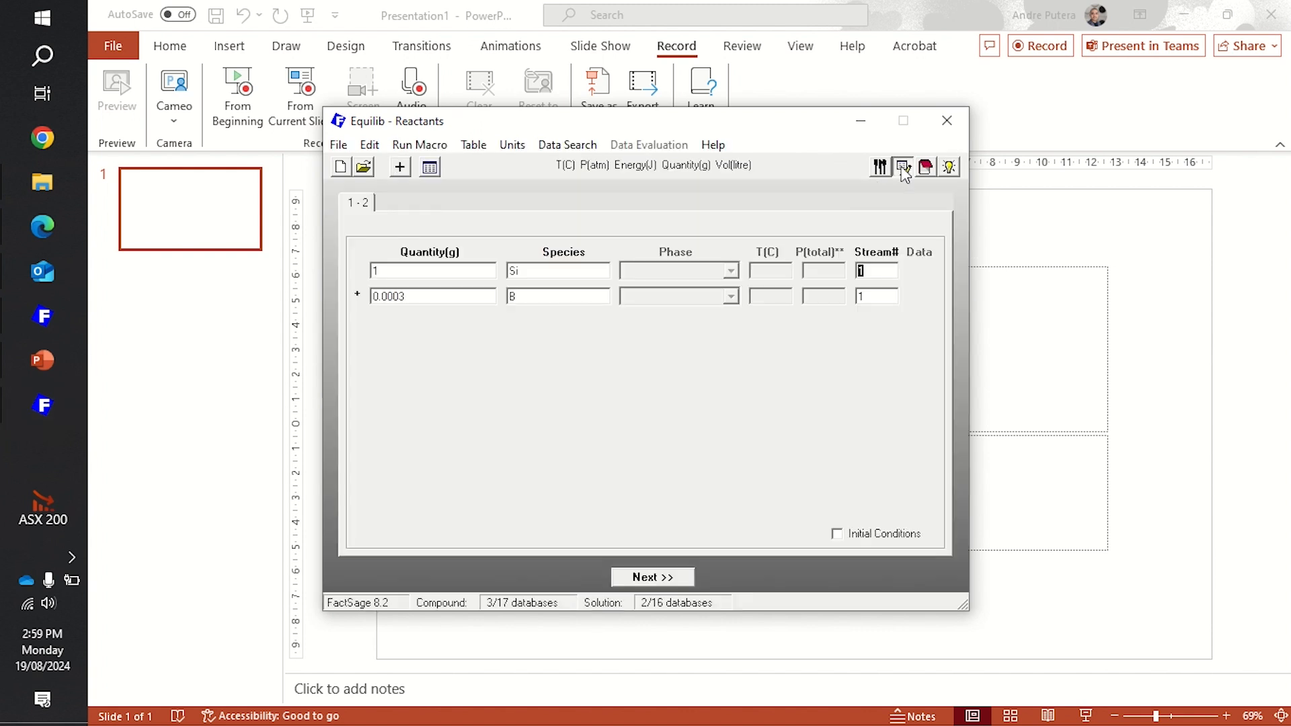
{"action": "double_click", "coordinate": [578, 272]}
{"action": "type", "text": "SiO2"}
{"action": "key", "text": "Tab"}
{"action": "key", "text": "Tab"}
{"action": "type", "text": "Si"}
{"action": "type", "text": "aO"}
- Add a third reactant row with Al2O3 as the species
{"action": "left_click", "coordinate": [400, 168]}
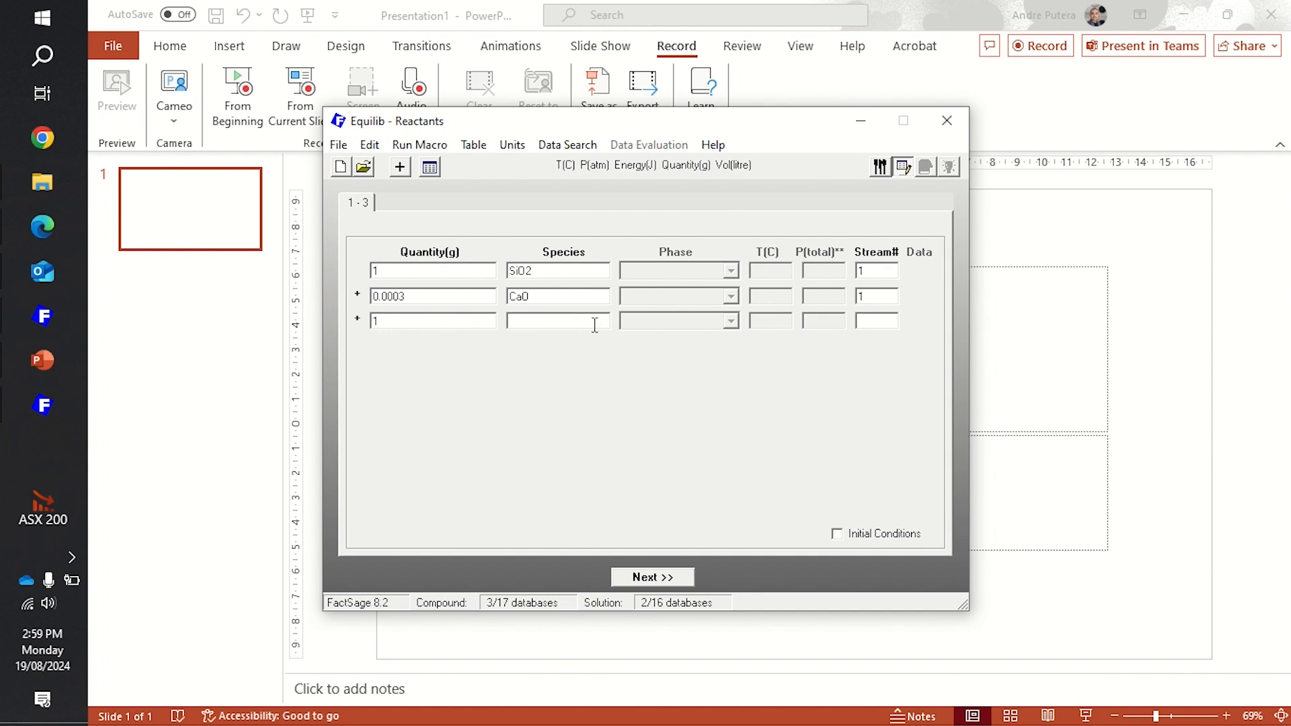
{"action": "type", "text": "Al2O"}
{"action": "key", "text": "BackSpace"}
{"action": "type", "text": "O3"}
{"action": "key", "text": "BackSpace"}
{"action": "key", "text": "BackSpace"}
{"action": "type", "text": "O3"}
- Set the quantities to 0.45 g SiO2, 0.45 g CaO and 0.1 g Al2O3, and proceed to the product selection
{"action": "double_click", "coordinate": [481, 272]}
{"action": "type", "text": "0.45"}
{"action": "key", "text": "Tab"}
{"action": "key", "text": "Tab"}
{"action": "type", "text": "0.45"}
{"action": "key", "text": "Tab"}
{"action": "key", "text": "Tab"}
{"action": "type", "text": "0.1"}
{"action": "left_click", "coordinate": [668, 582]}
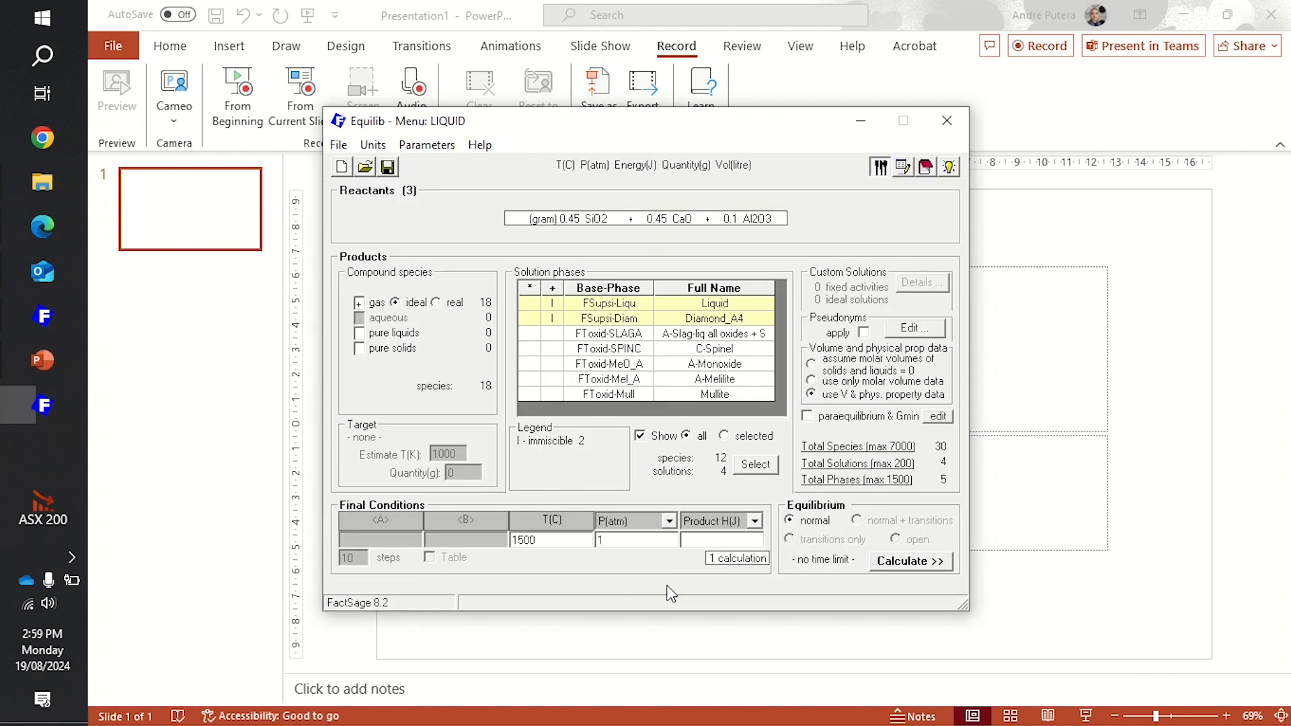
- Add pure solids and the immiscible FToxid-SLAGA slag solution to the products, and calculate the equilibrium
{"action": "left_click", "coordinate": [361, 350]}
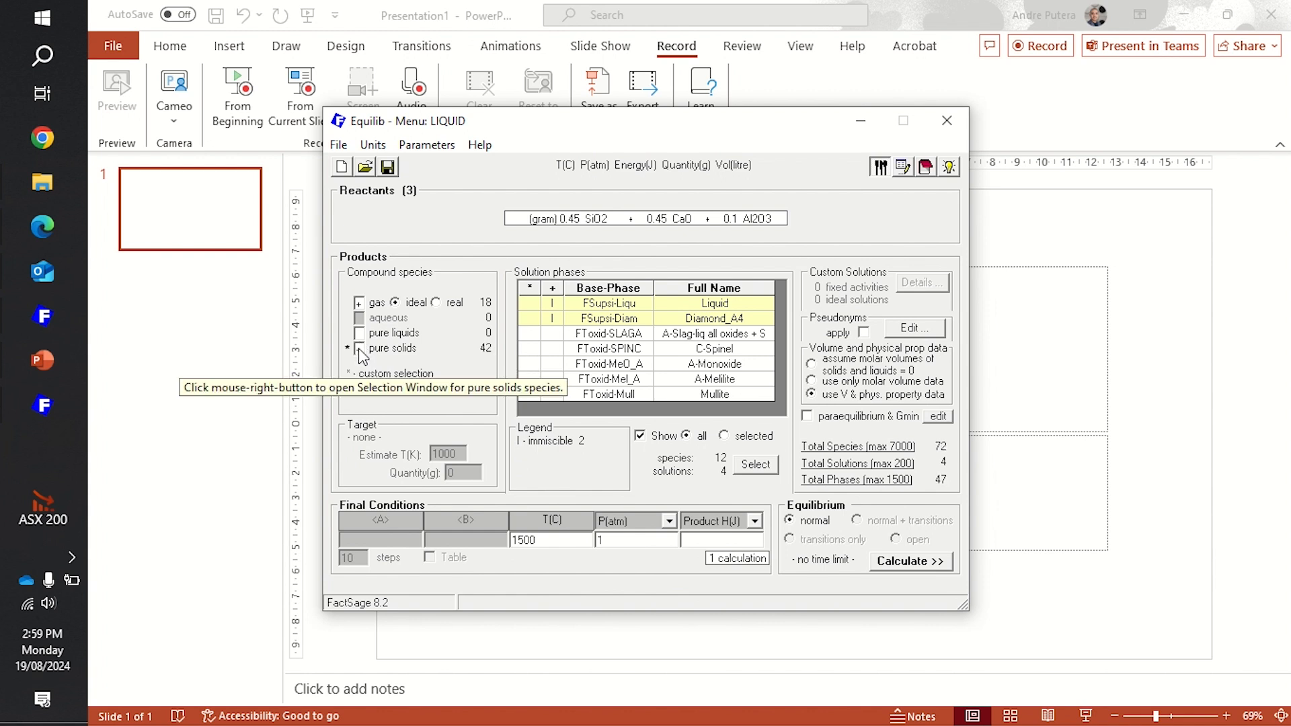
{"action": "left_click", "coordinate": [553, 334]}
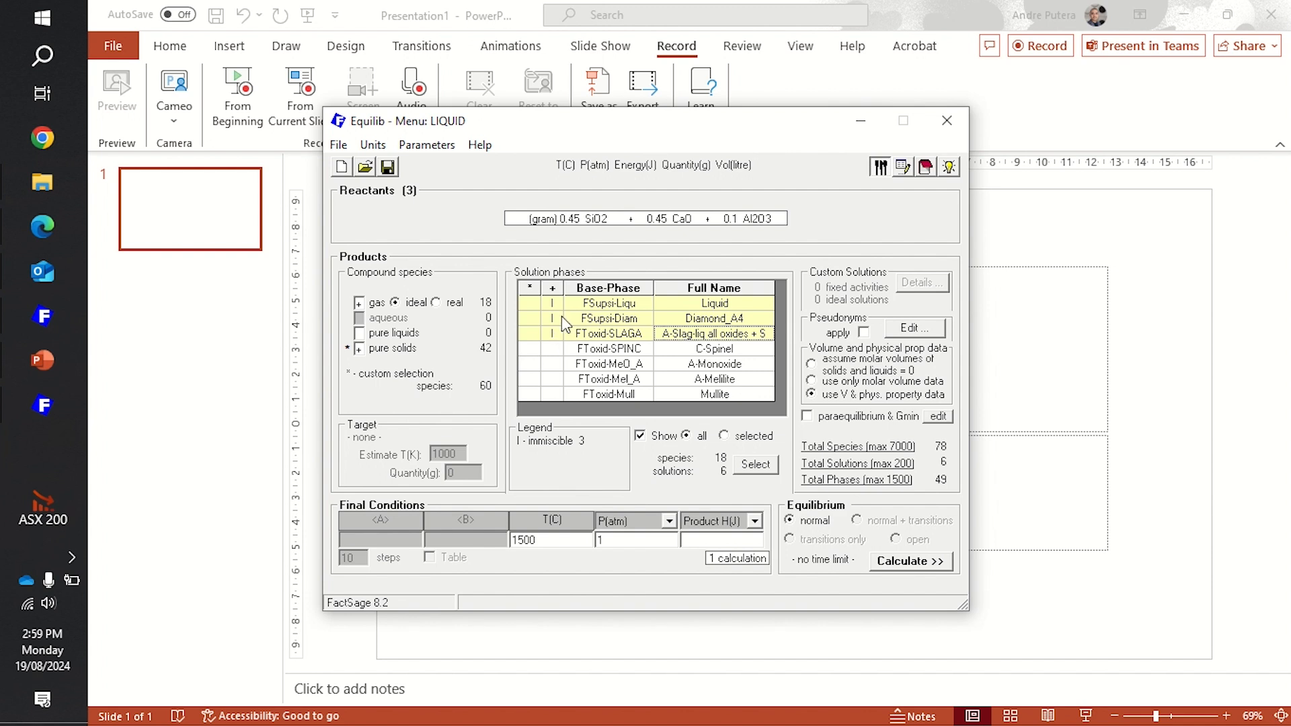
{"action": "left_click", "coordinate": [913, 562]}
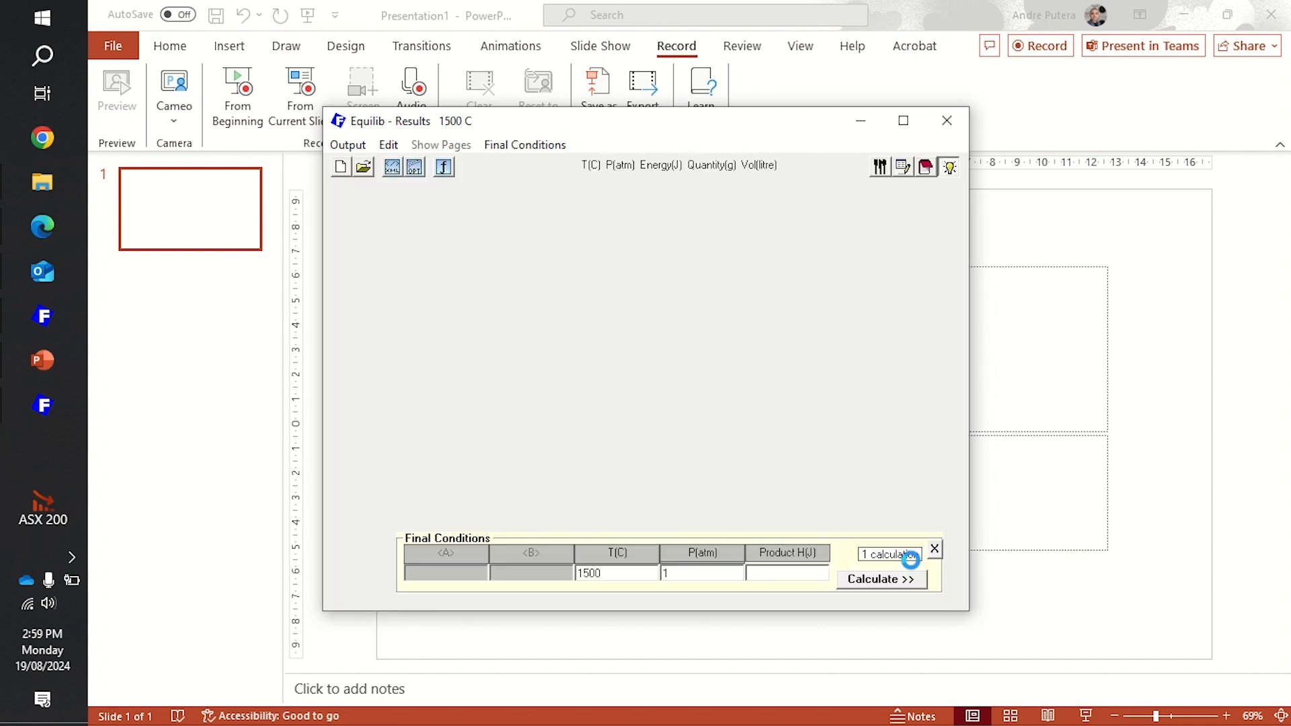
{"action": "scroll", "coordinate": [698, 325], "scroll_direction": "down", "scroll_amount": 4}
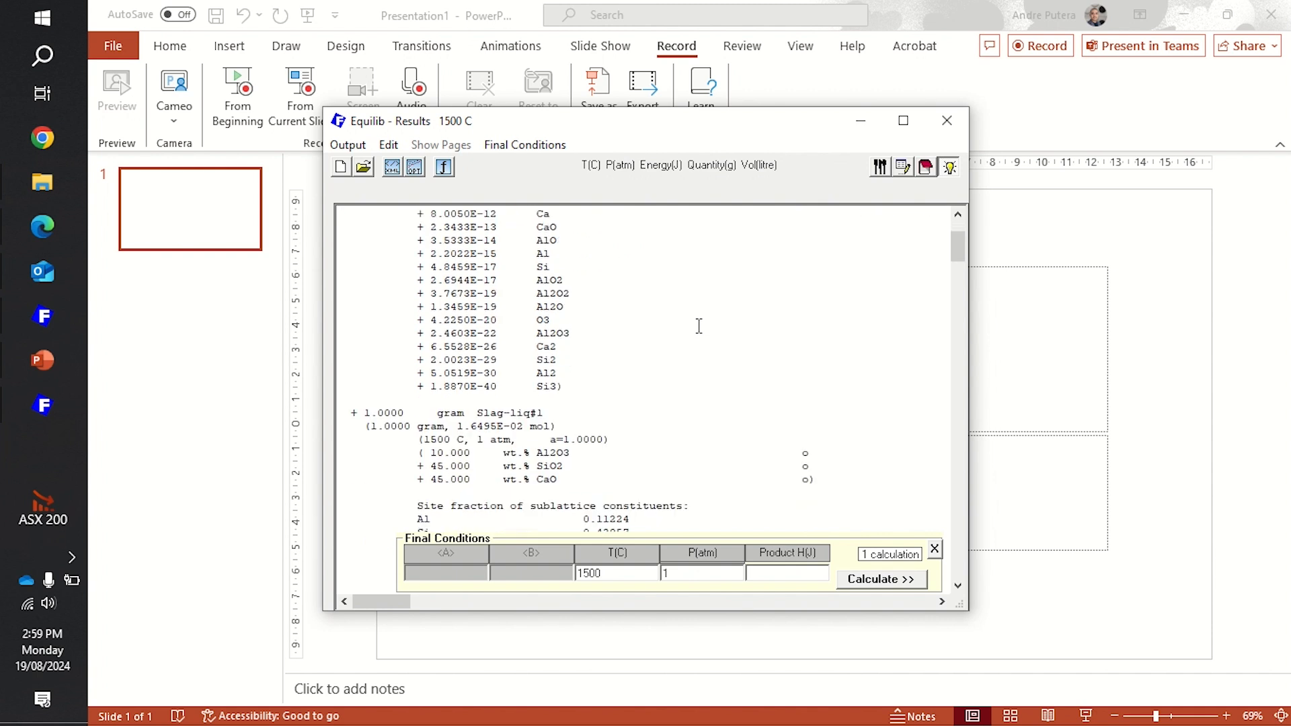
{"action": "scroll", "coordinate": [571, 365], "scroll_direction": "down", "scroll_amount": 2}
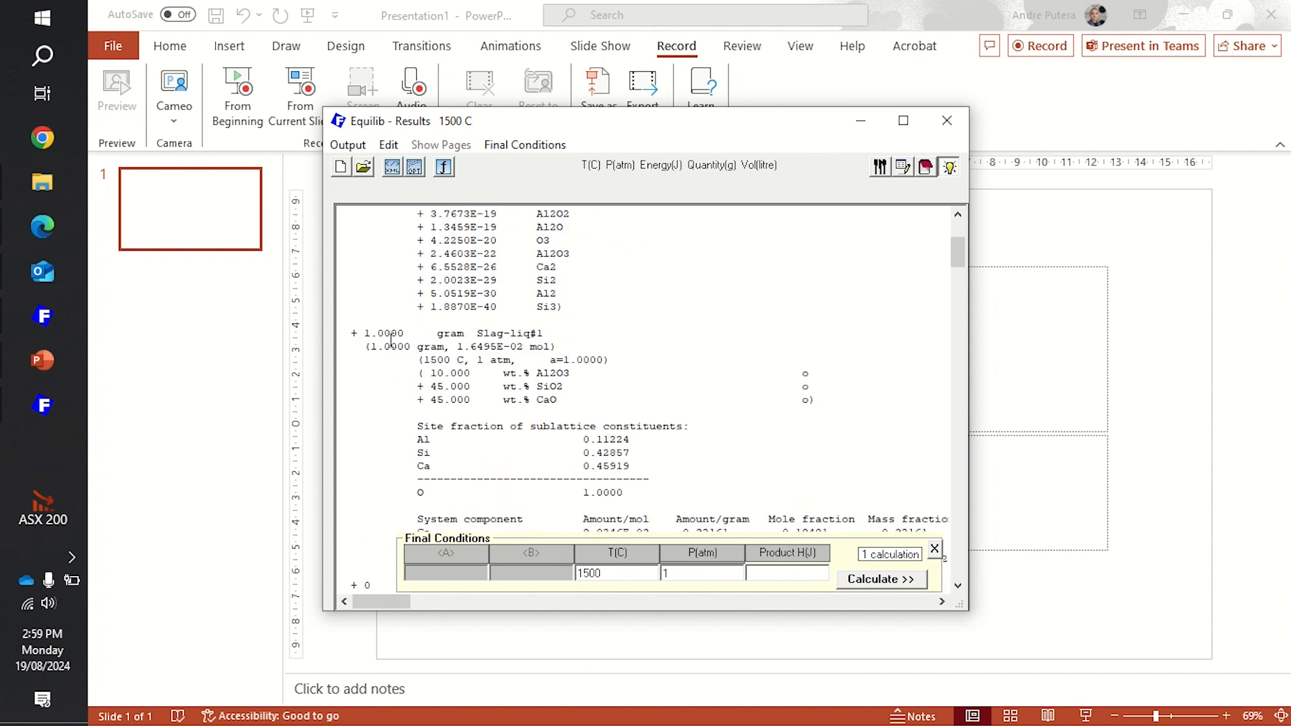
- Choose the FToxid-SLAGA#1 A-Slag-liq solution to save as a stream file
{"action": "left_click", "coordinate": [361, 146]}
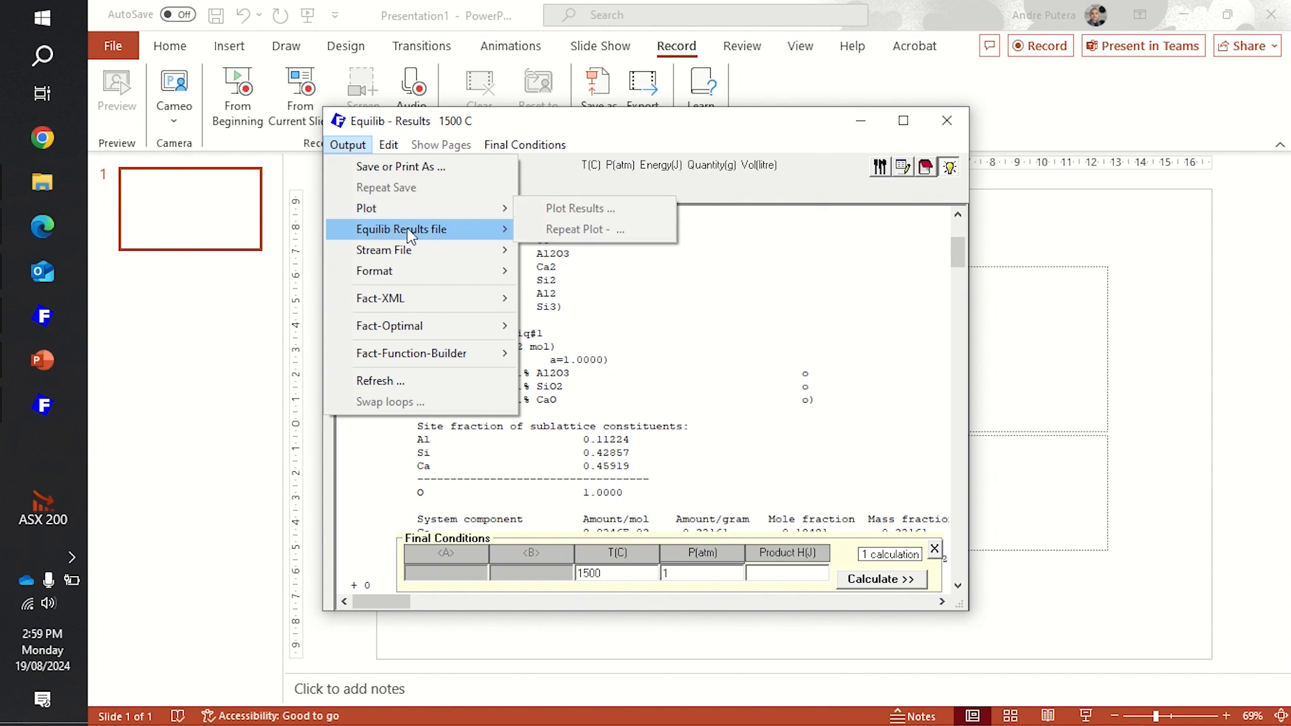
{"action": "left_click", "coordinate": [445, 145]}
{"action": "left_click", "coordinate": [350, 147]}
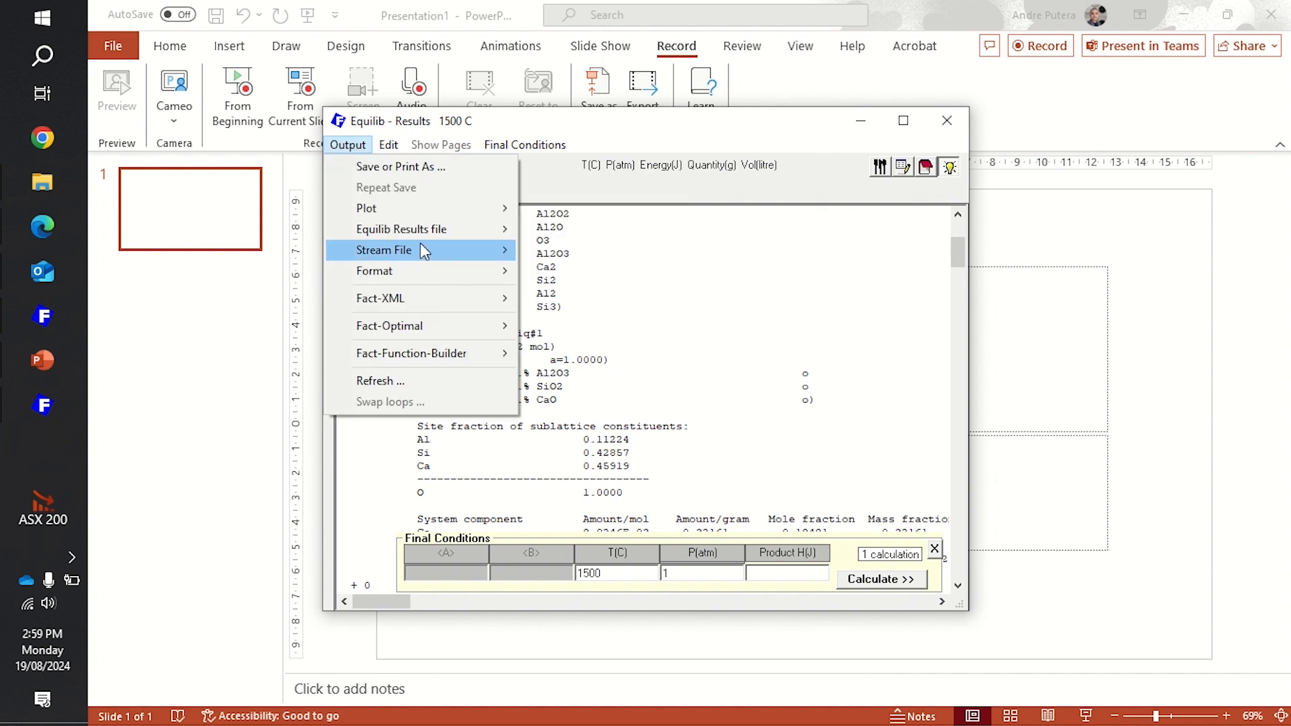
{"action": "mouse_move", "coordinate": [494, 250]}
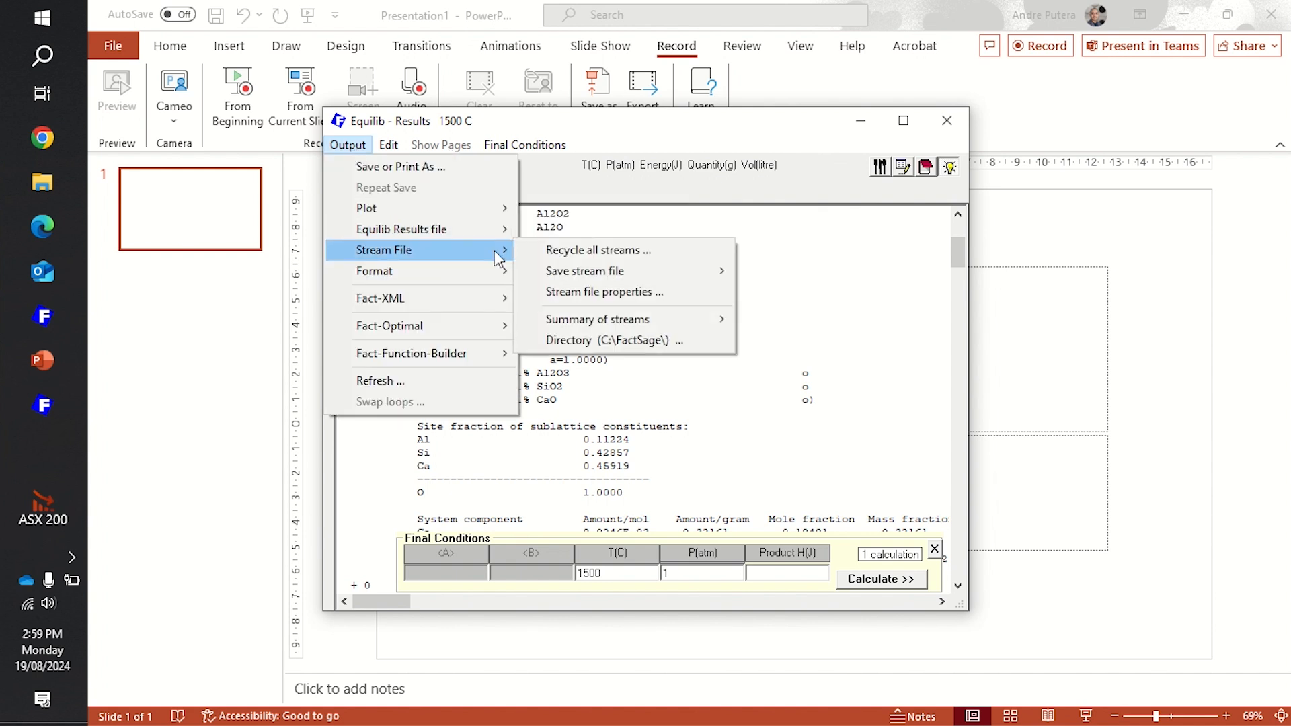
{"action": "mouse_move", "coordinate": [585, 271]}
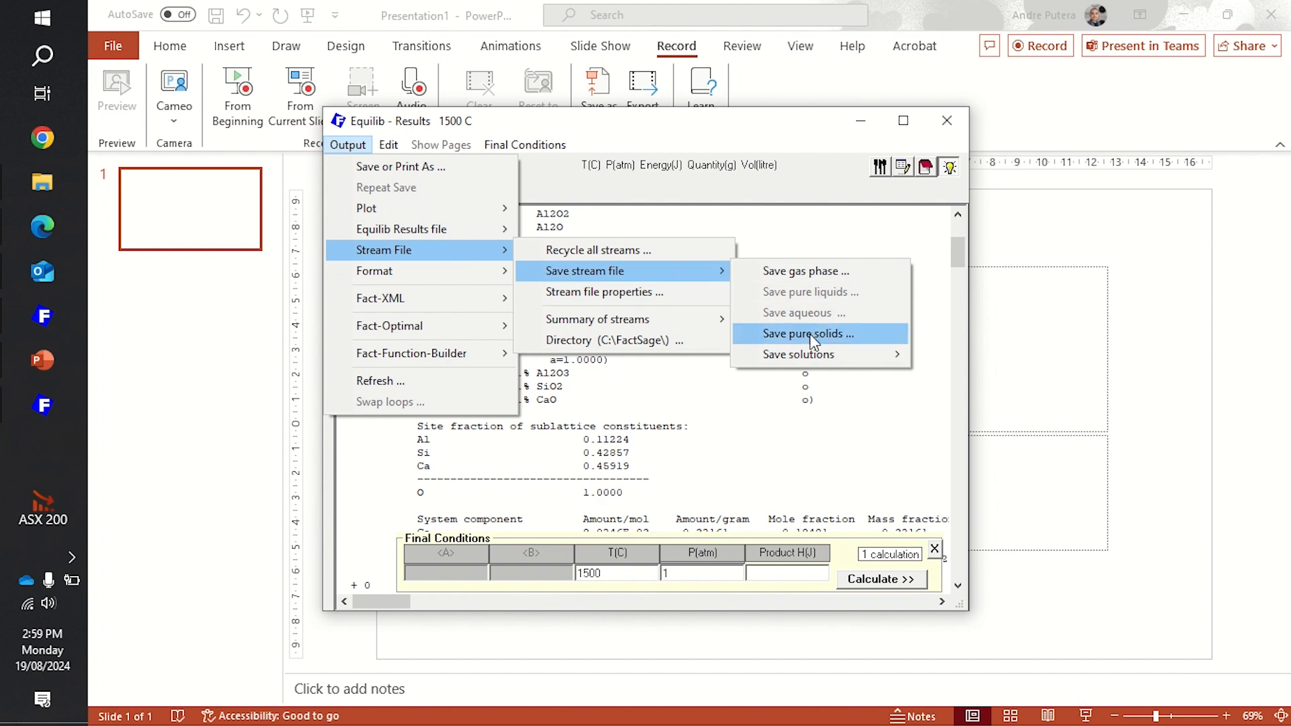
{"action": "mouse_move", "coordinate": [817, 354]}
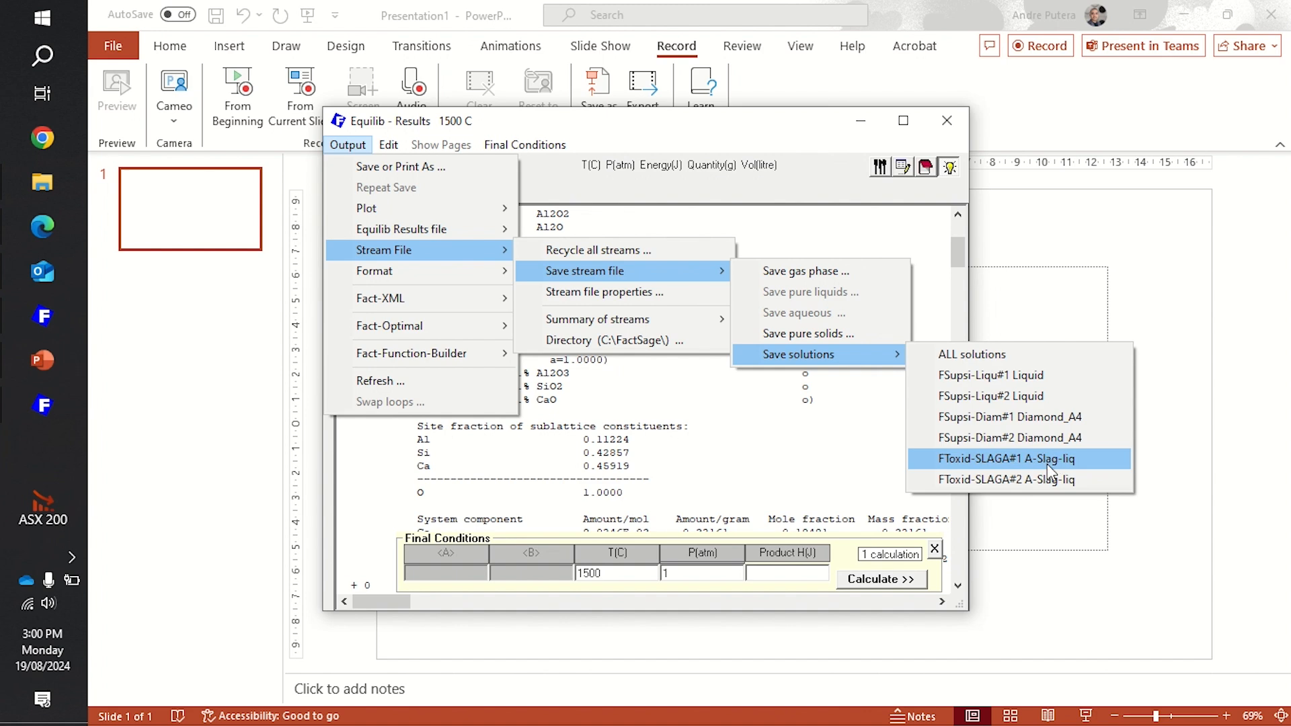
{"action": "left_click", "coordinate": [1020, 454]}
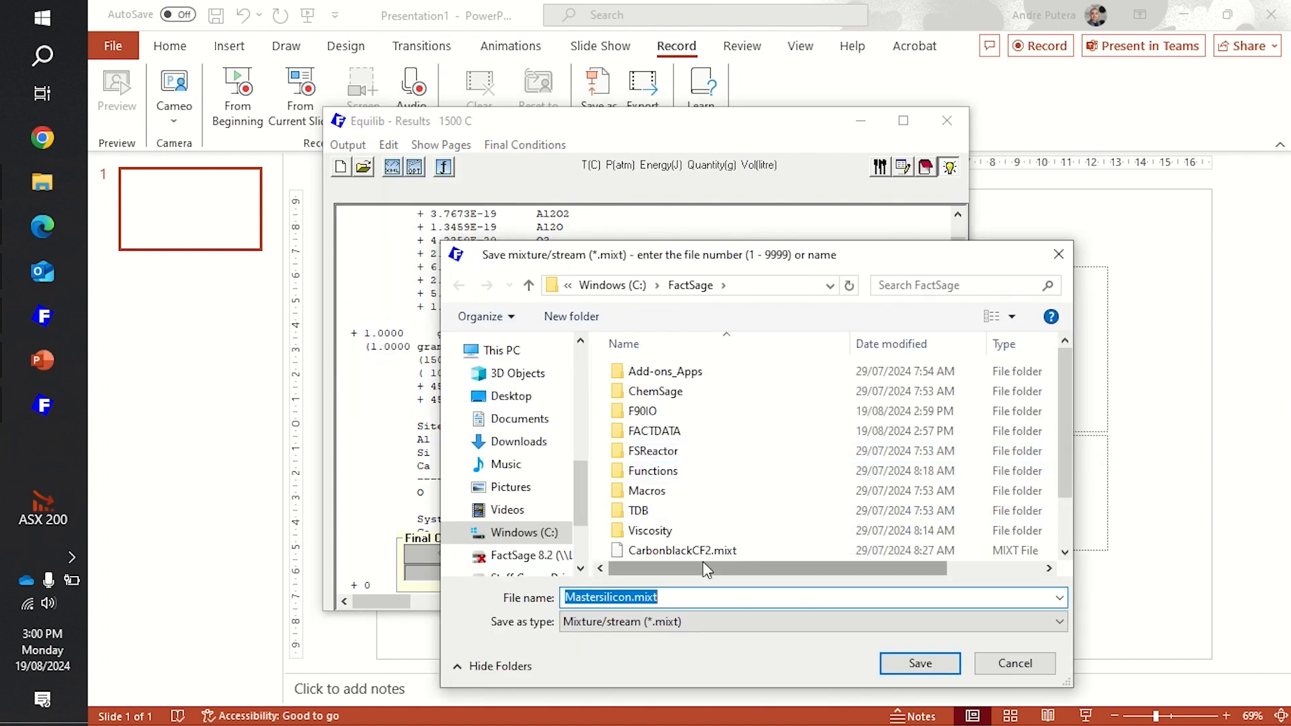
- Name the slag stream file Masterslag_10A.mixt and save it in the FactSage folder
{"action": "key", "text": "Right"}
{"action": "key", "text": "Left"}
{"action": "key", "text": "Left"}
{"action": "key", "text": "Left"}
{"action": "key", "text": "Left"}
{"action": "key", "text": "Left"}
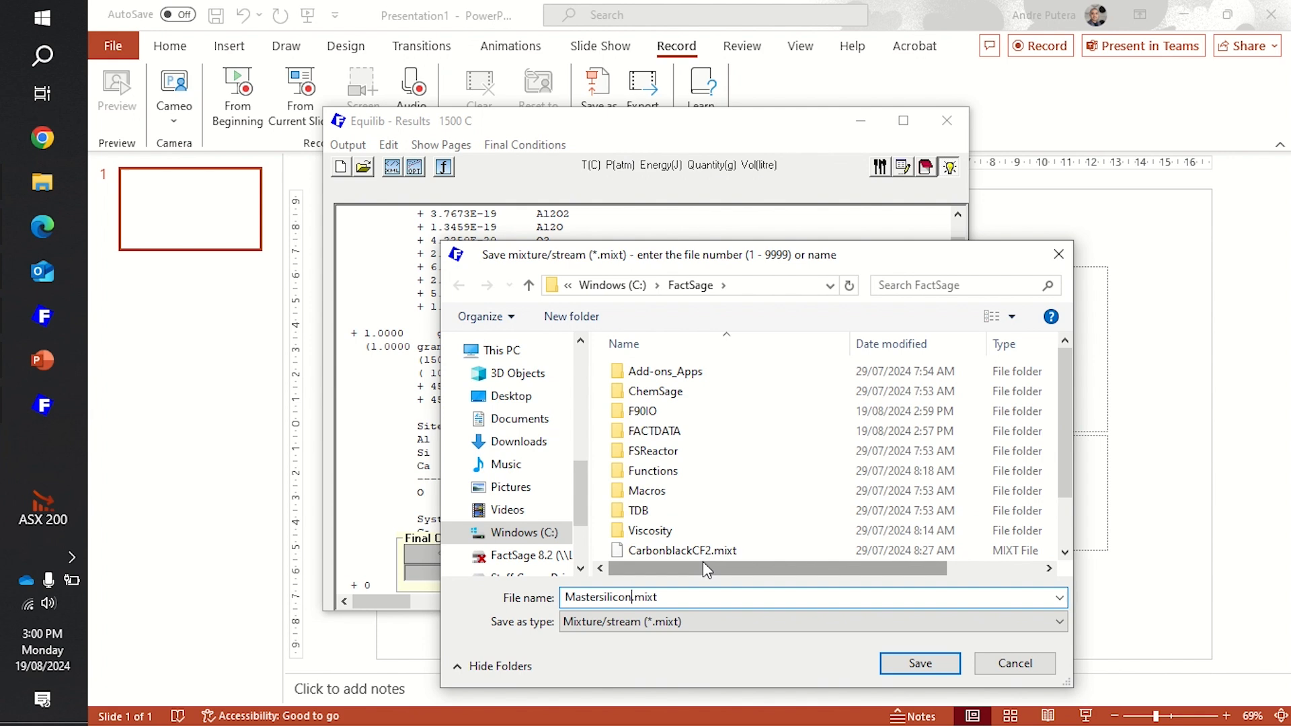
{"action": "key", "text": "shift+Left"}
{"action": "key", "text": "shift+Left"}
{"action": "key", "text": "shift+Left"}
{"action": "key", "text": "shift+Left"}
{"action": "key", "text": "shift+Left"}
{"action": "key", "text": "shift+Left"}
{"action": "type", "text": "LAG"}
{"action": "key", "text": "BackSpace"}
{"action": "key", "text": "BackSpace"}
{"action": "key", "text": "BackSpace"}
{"action": "type", "text": "lag"}
{"action": "type", "text": "_"}
{"action": "key", "text": "BackSpace"}
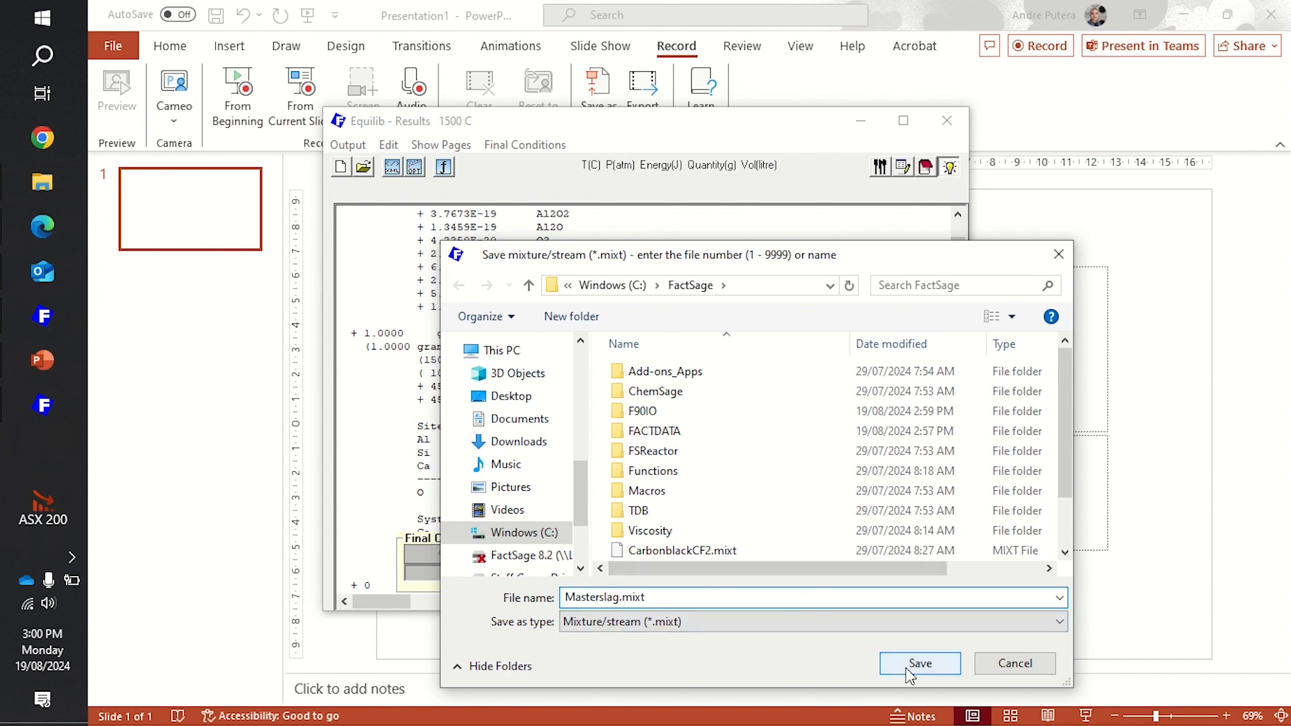
{"action": "type", "text": "_10A"}
{"action": "left_click", "coordinate": [920, 664]}
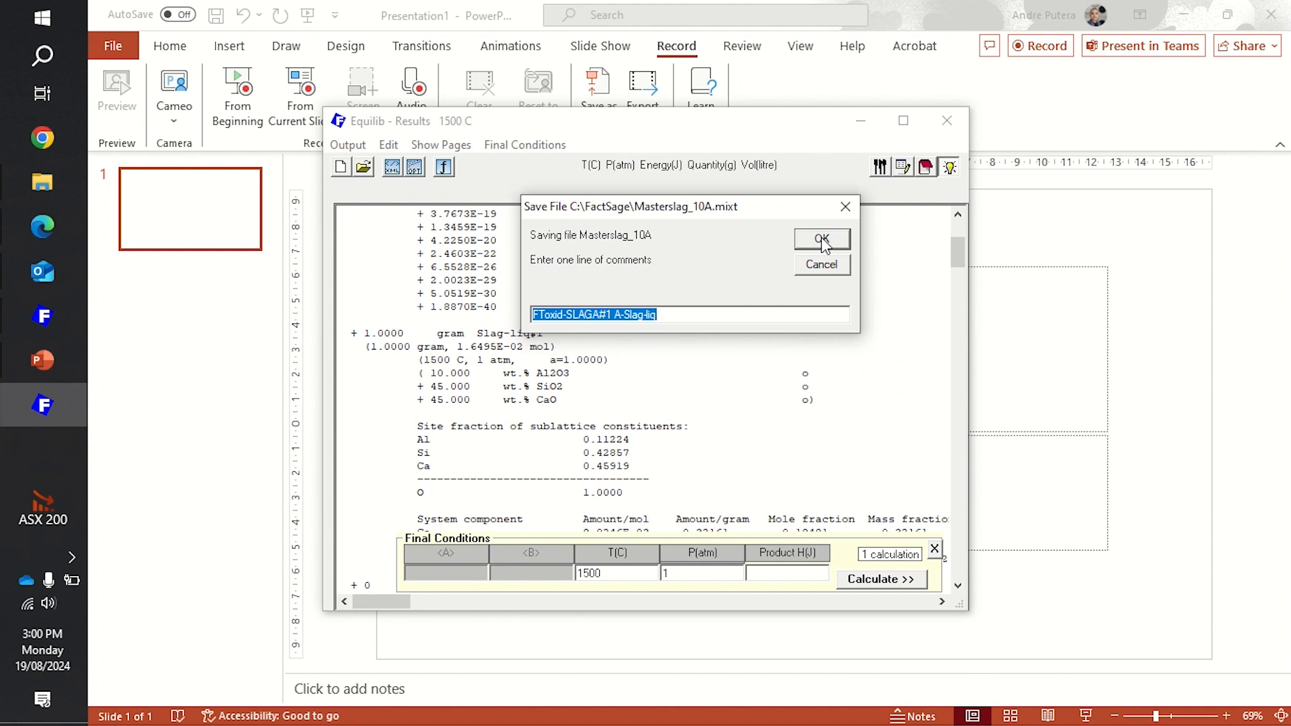
- Replace the slag stream's comment with Masterslag_10A and finish saving
{"action": "type", "text": "S"}
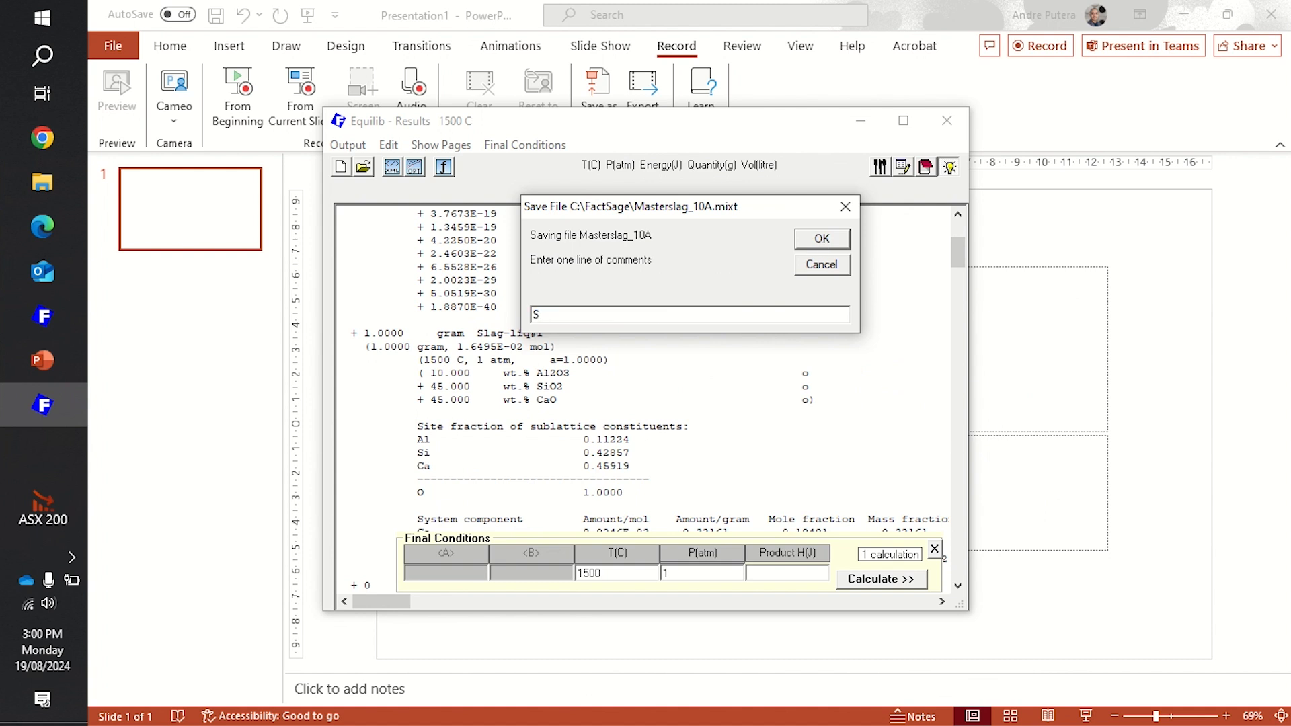
{"action": "type", "text": "lag"}
{"action": "key", "text": "BackSpace"}
{"action": "key", "text": "BackSpace"}
{"action": "key", "text": "BackSpace"}
{"action": "key", "text": "BackSpace"}
{"action": "type", "text": "Masterslag_10A"}
{"action": "left_click", "coordinate": [831, 241]}
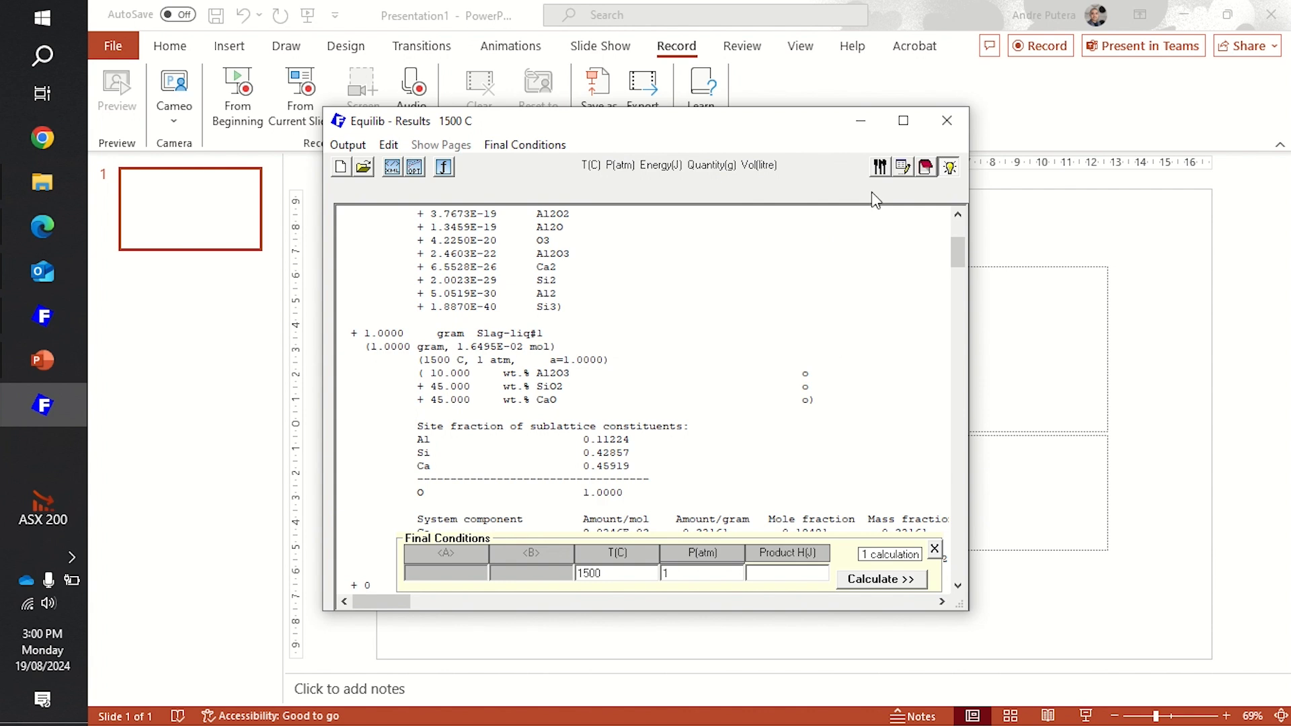
- Return to the reactants and import the Mastersilicon stream as an additional reactant
{"action": "left_click", "coordinate": [905, 166]}
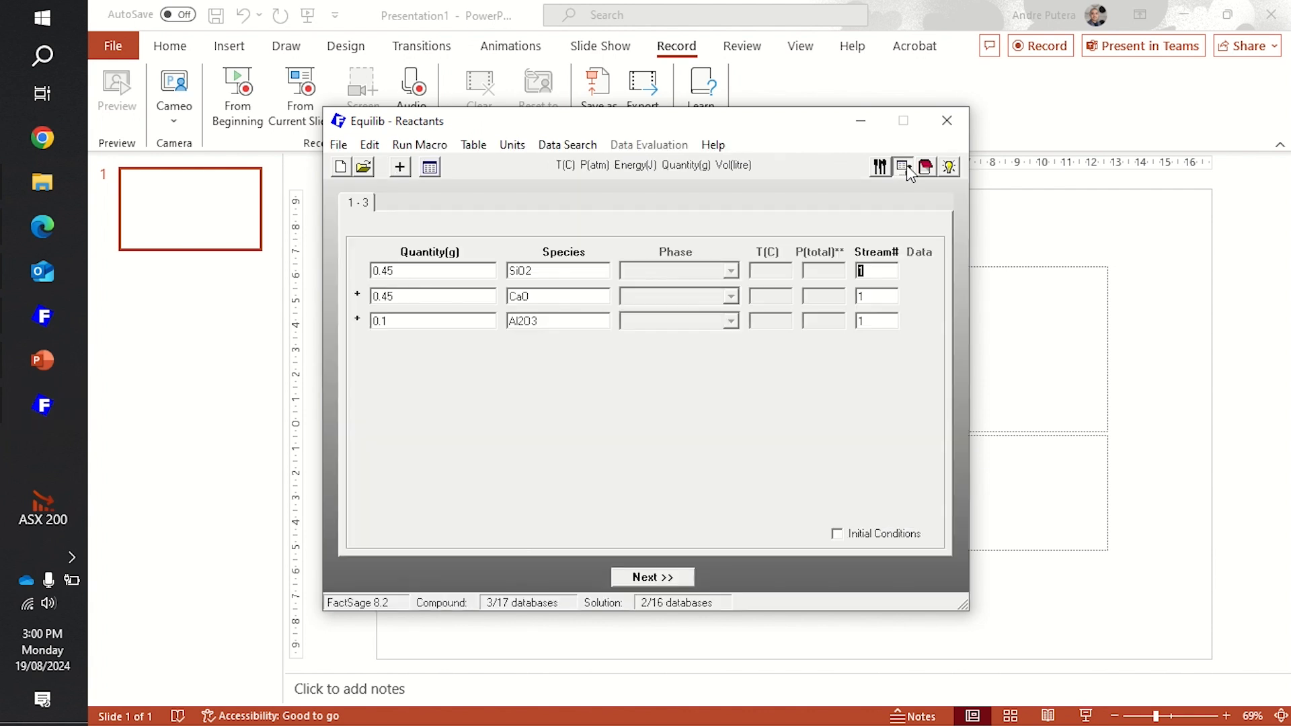
{"action": "double_click", "coordinate": [572, 270]}
{"action": "key", "text": "BackSpace"}
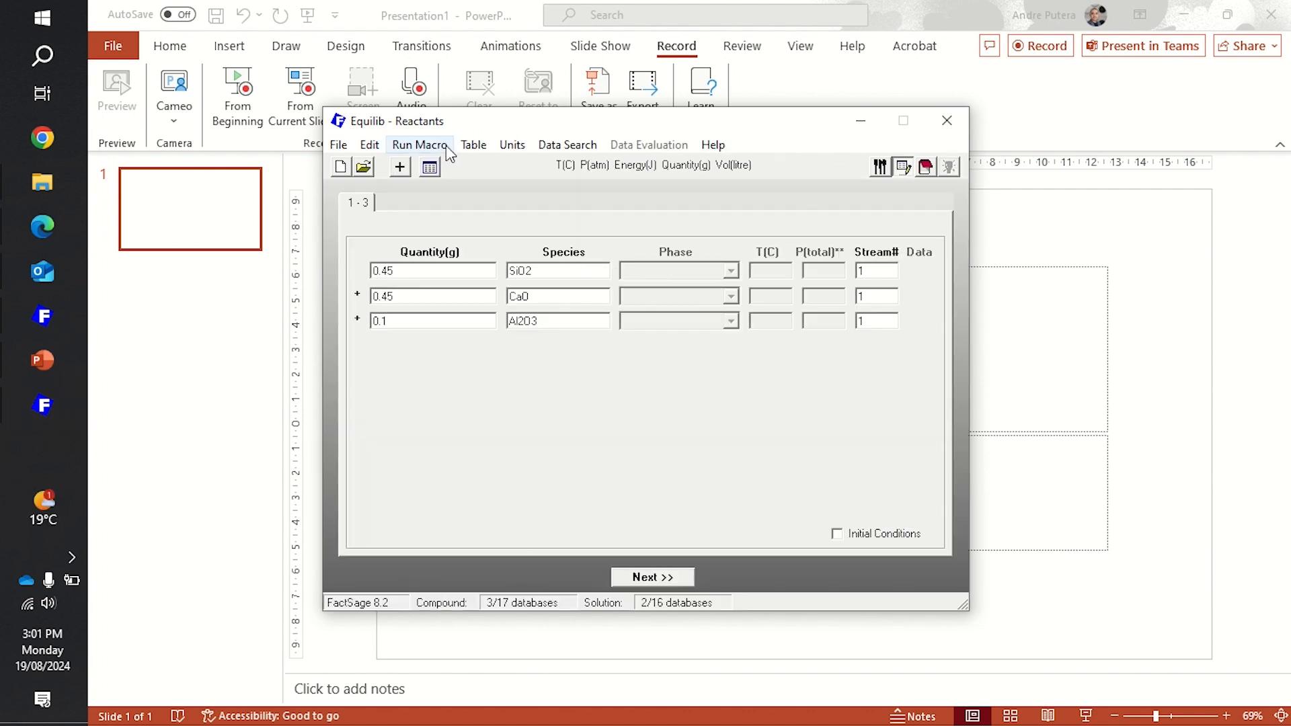
{"action": "left_click", "coordinate": [338, 146]}
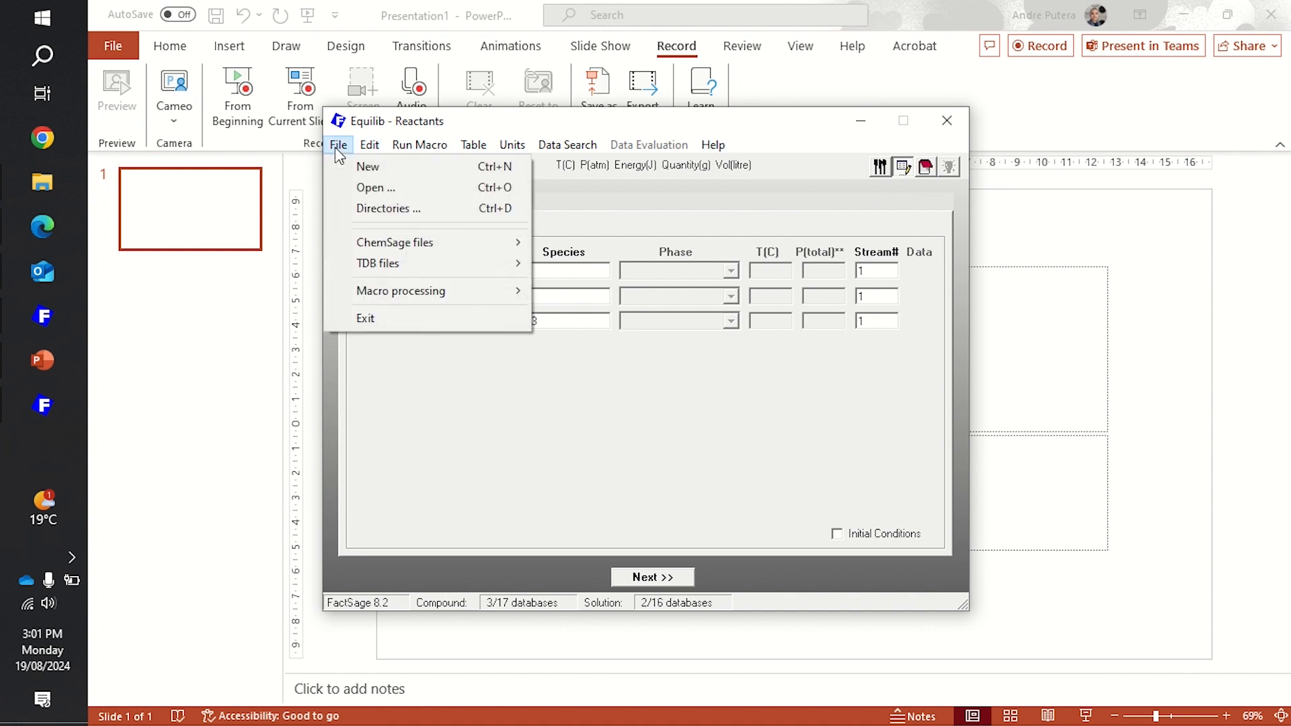
{"action": "mouse_move", "coordinate": [366, 150]}
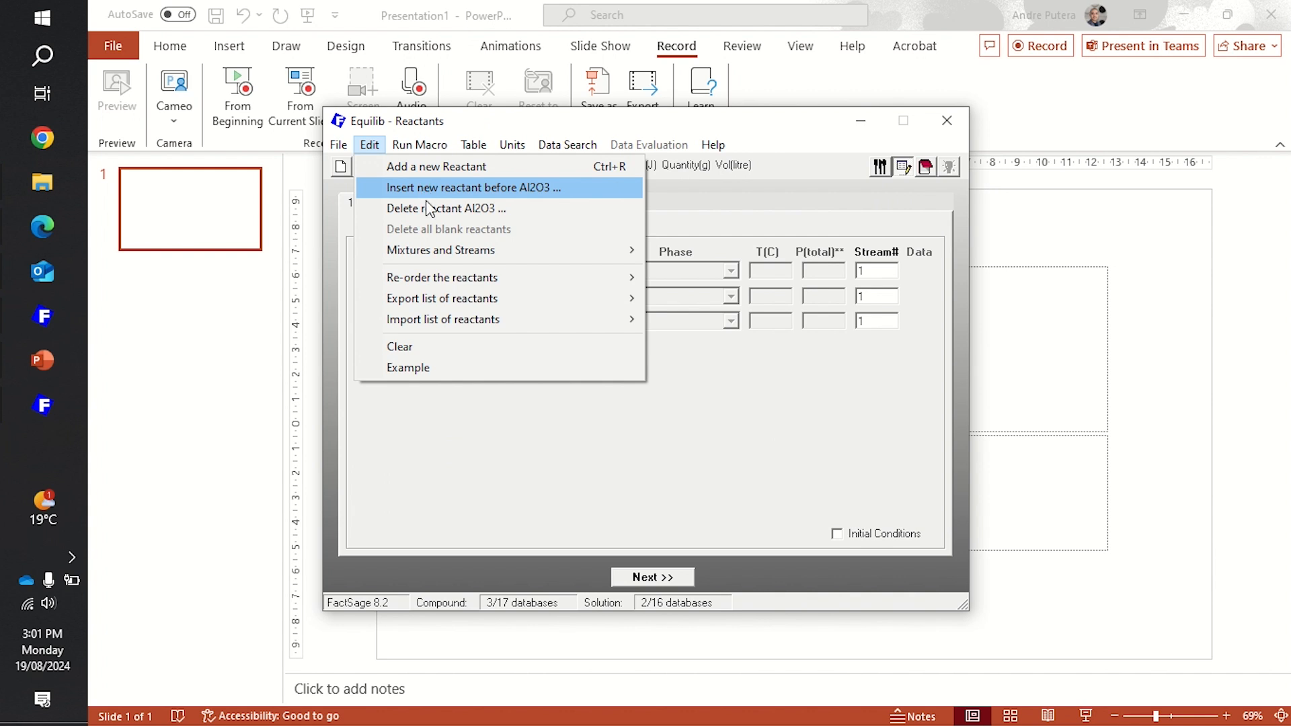
{"action": "mouse_move", "coordinate": [446, 252]}
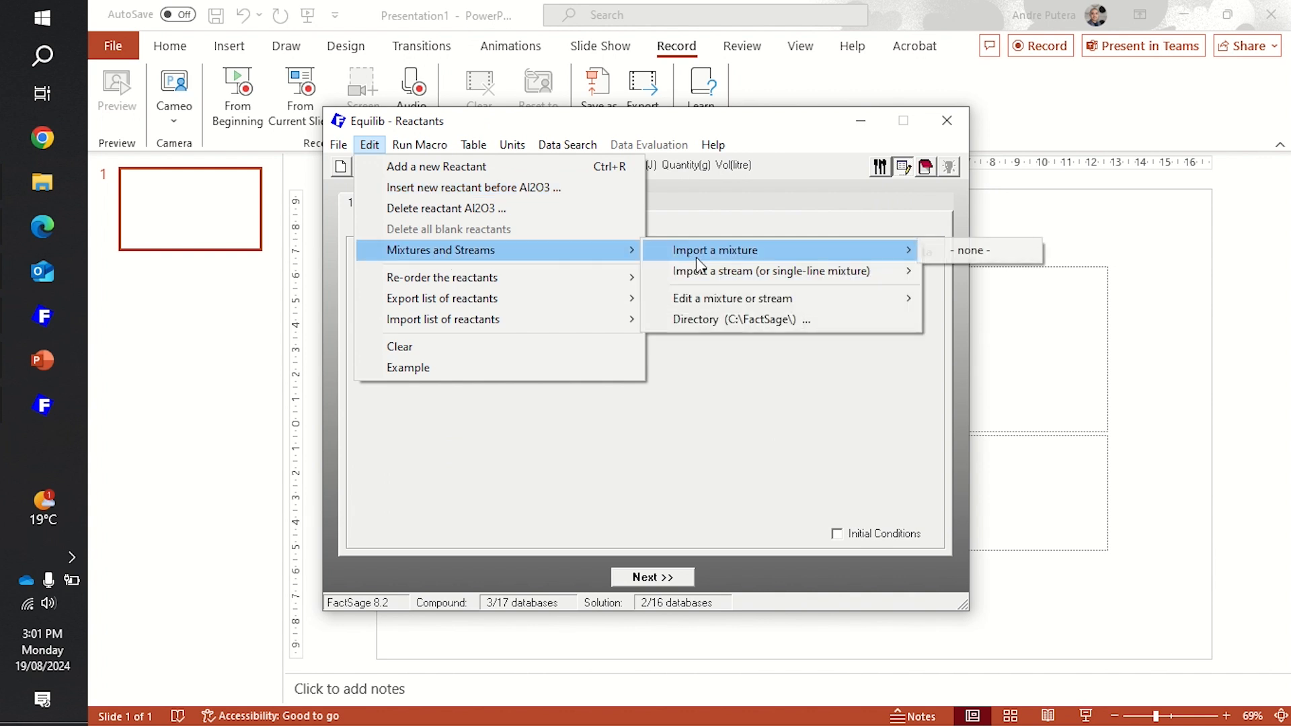
{"action": "mouse_move", "coordinate": [805, 278]}
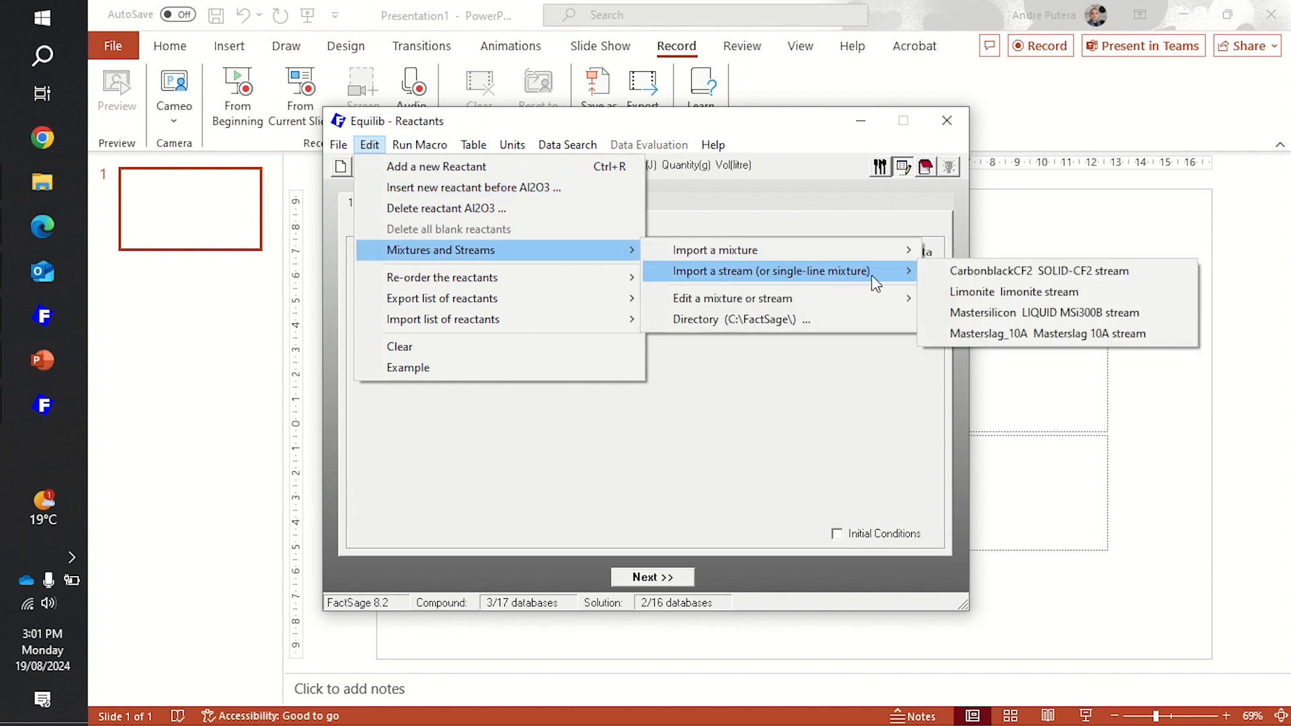
{"action": "left_click", "coordinate": [990, 313]}
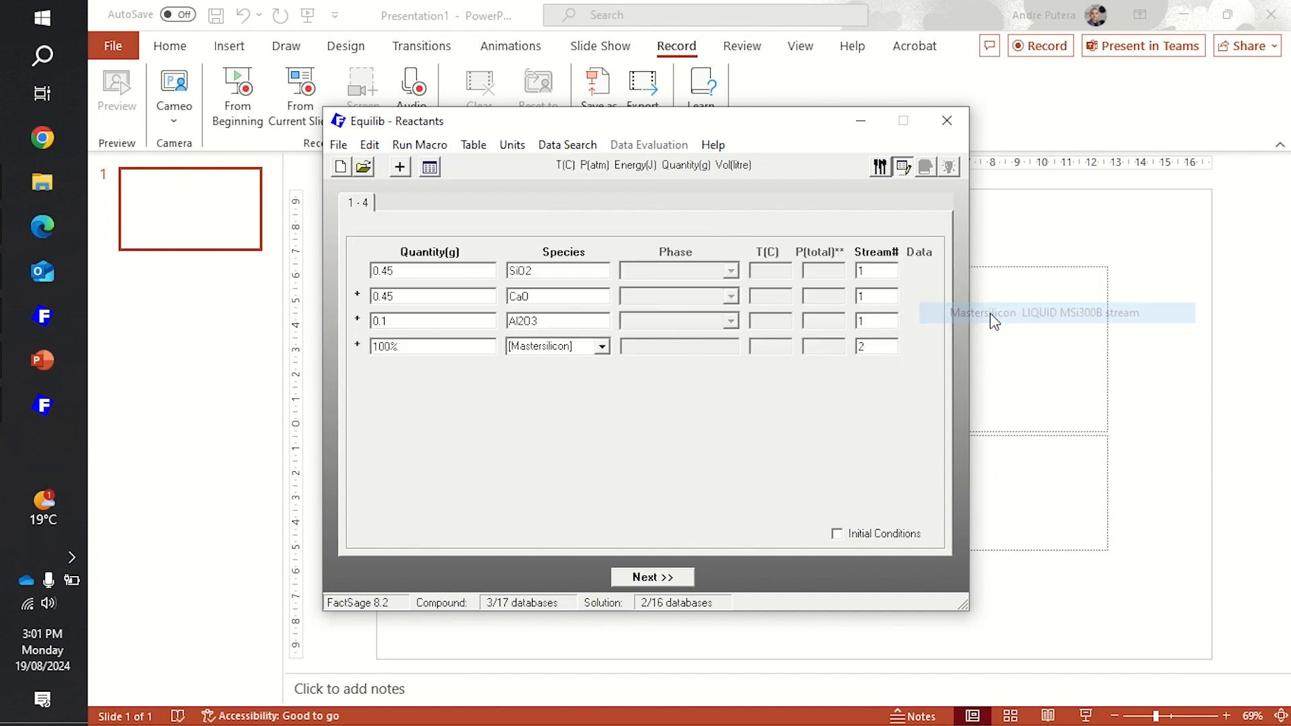
- Import the Masterslag_10A stream as another reactant
{"action": "left_click", "coordinate": [367, 147]}
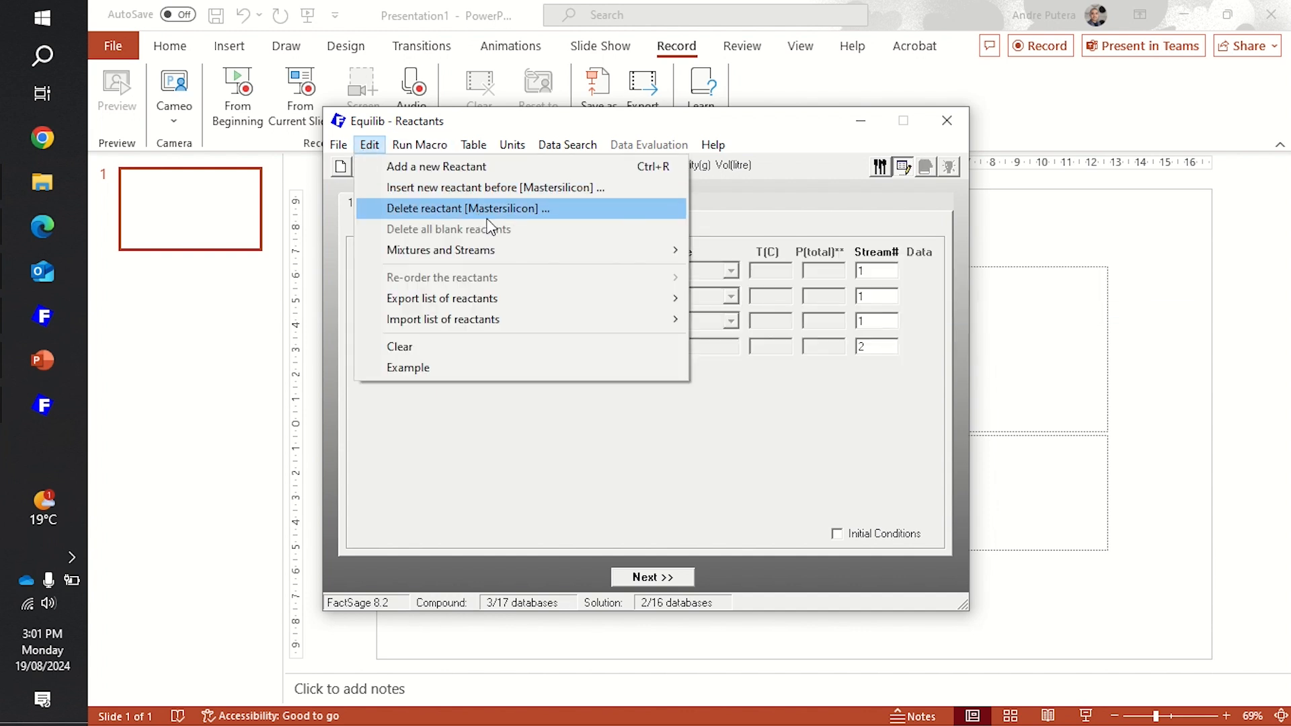
{"action": "mouse_move", "coordinate": [524, 252]}
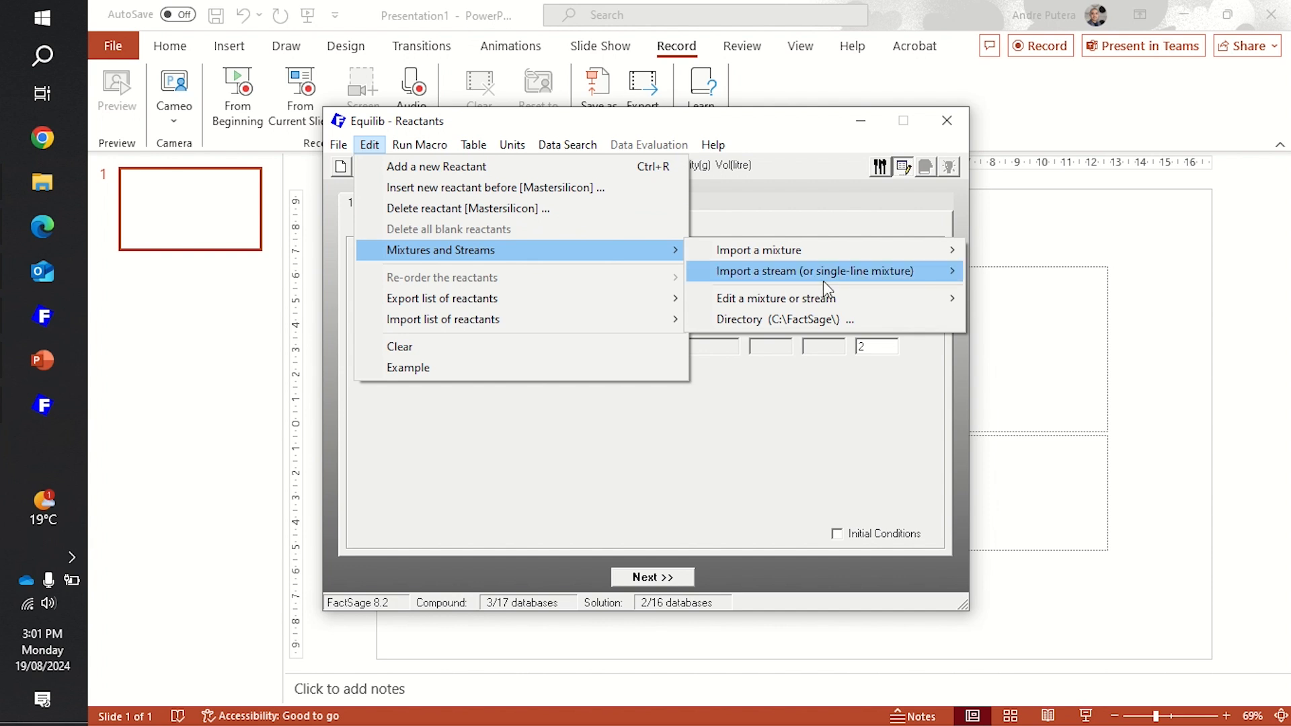
{"action": "mouse_move", "coordinate": [827, 272]}
{"action": "left_click", "coordinate": [1068, 336]}
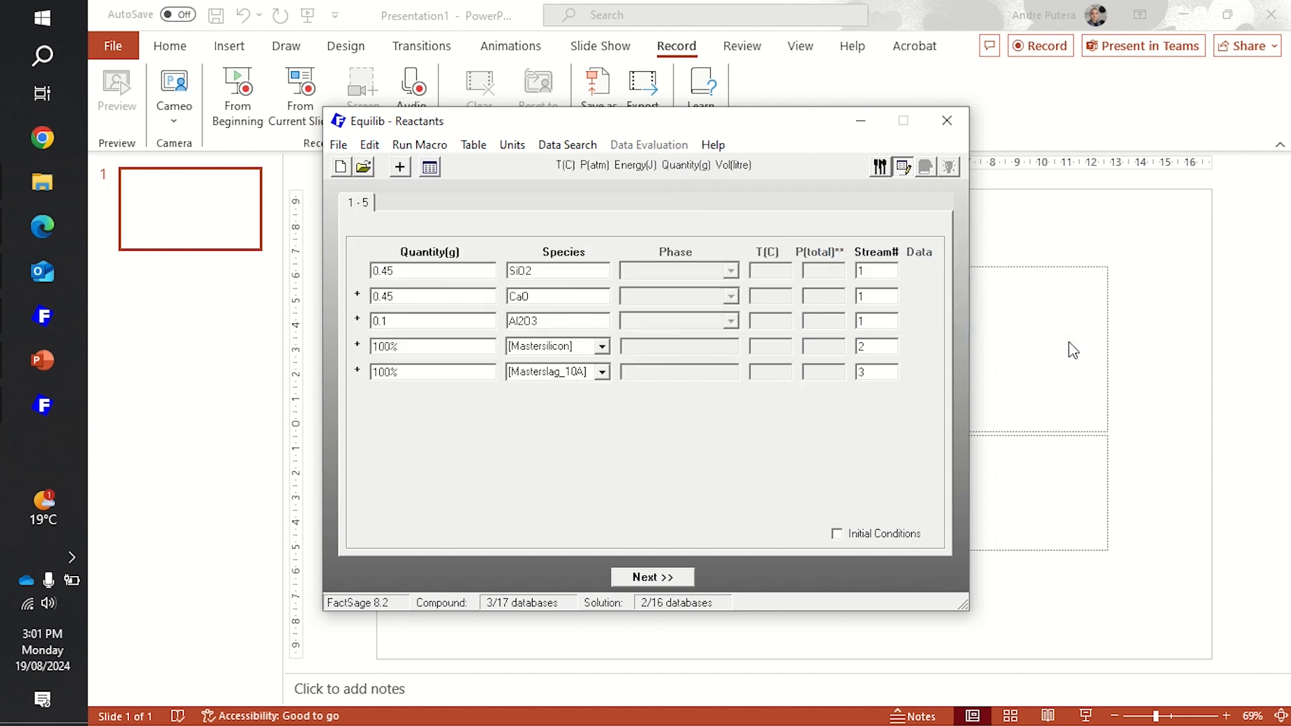
- Remove the SiO2, CaO and Al2O3 reactants, keeping only the Mastersilicon and Masterslag_10A streams
{"action": "double_click", "coordinate": [444, 324]}
{"action": "double_click", "coordinate": [578, 271]}
{"action": "key", "text": "BackSpace"}
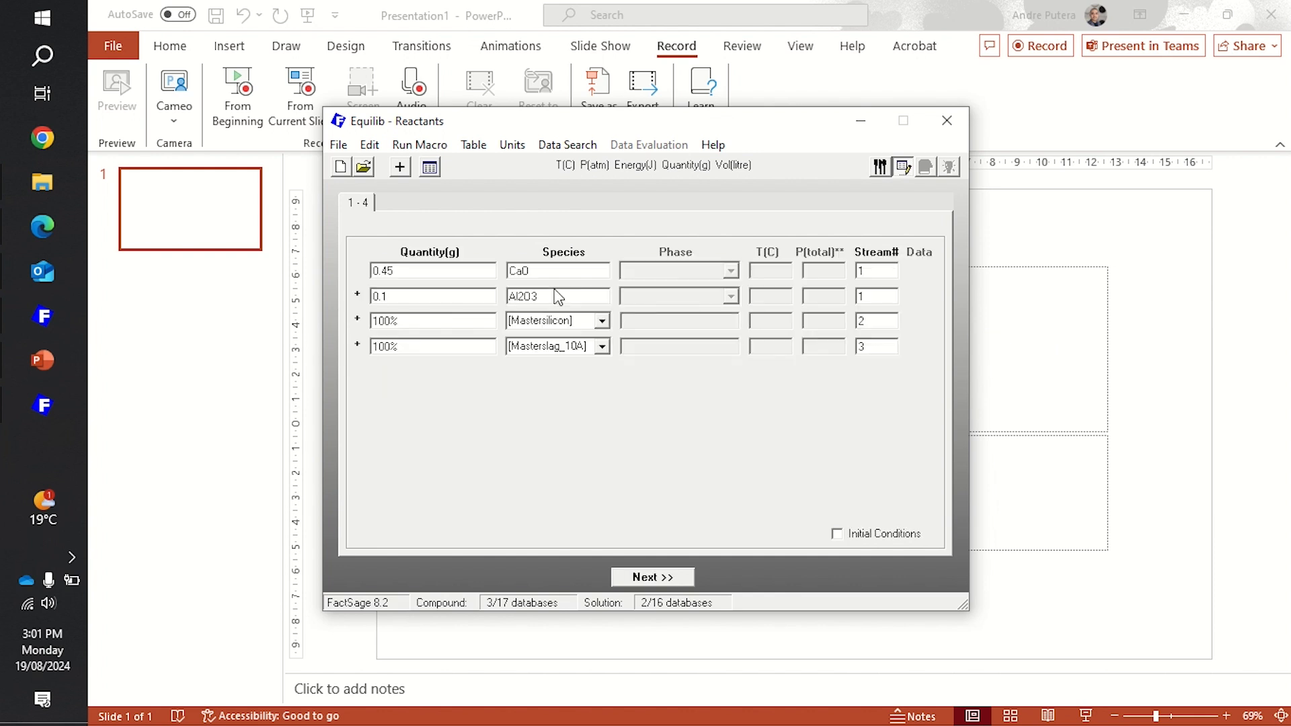
{"action": "double_click", "coordinate": [585, 271]}
{"action": "key", "text": "Delete"}
{"action": "left_click", "coordinate": [576, 291]}
{"action": "double_click", "coordinate": [570, 271]}
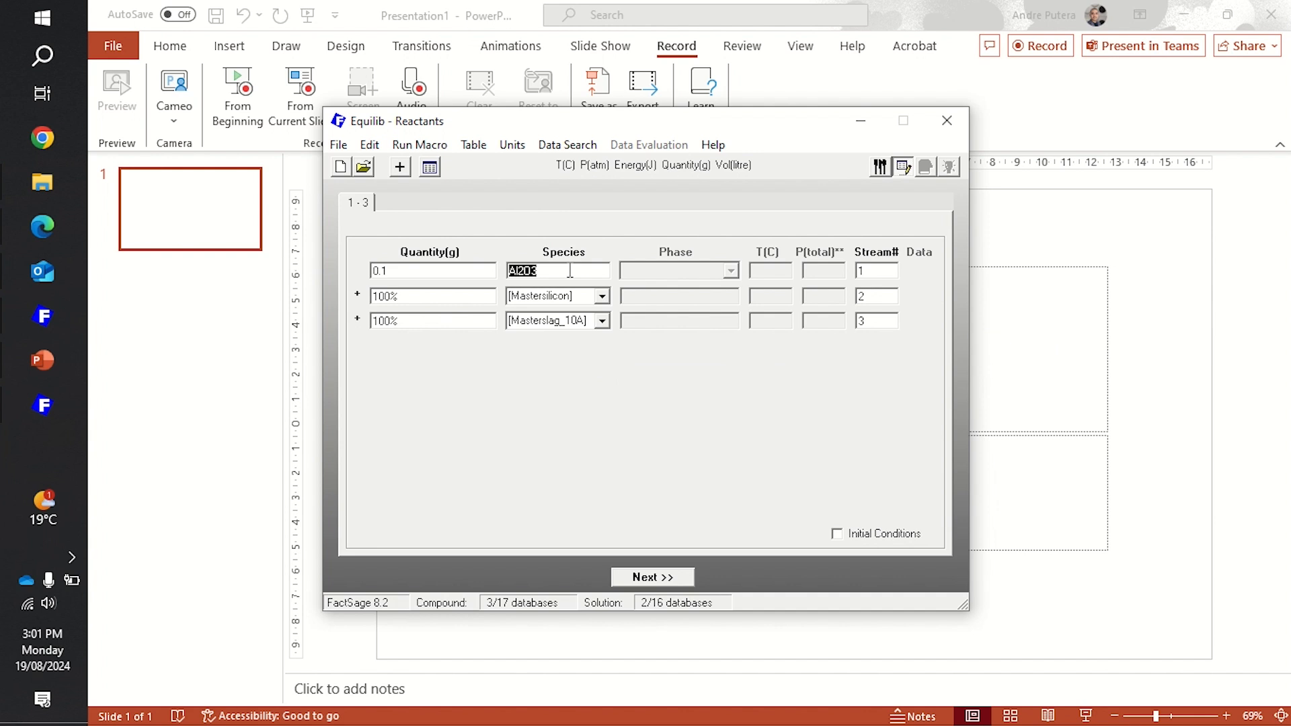
{"action": "key", "text": "Delete"}
{"action": "left_click", "coordinate": [565, 318]}
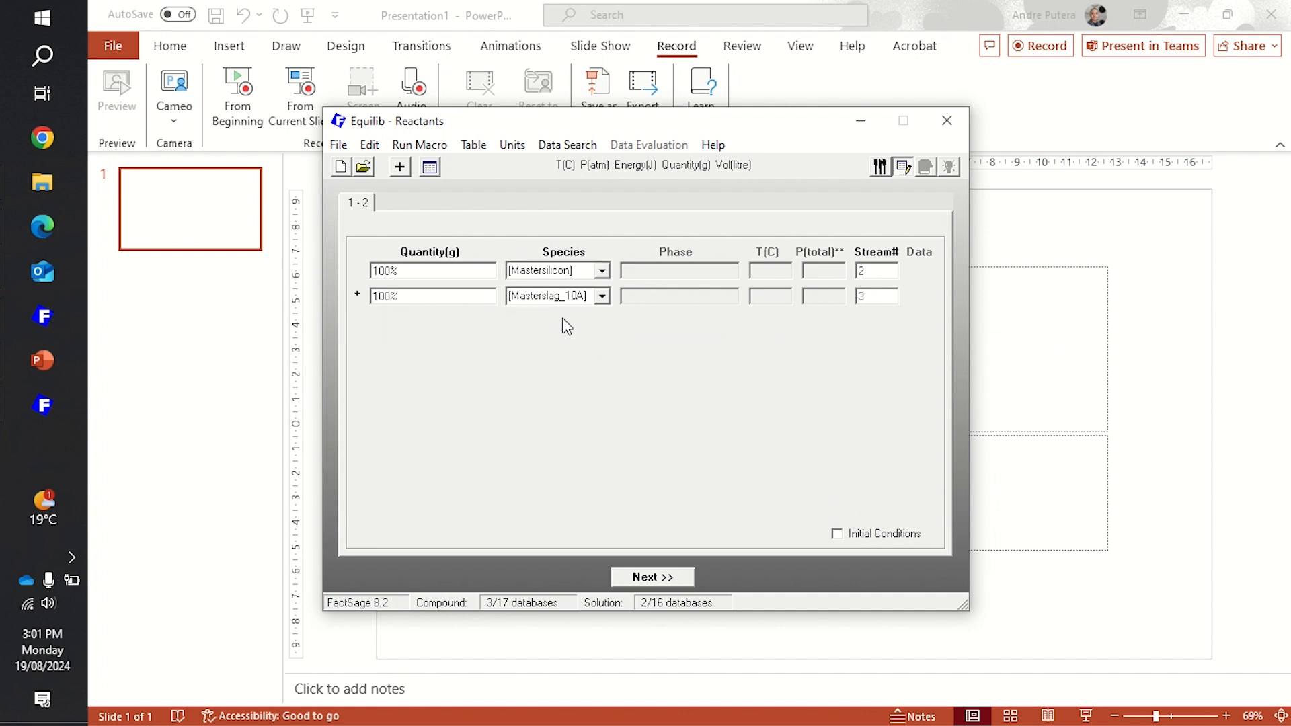
- Set the Masterslag_10A quantity to 200% and calculate the equilibrium with Mastersilicon
{"action": "double_click", "coordinate": [462, 296]}
{"action": "type", "text": "200%"}
{"action": "double_click", "coordinate": [471, 272]}
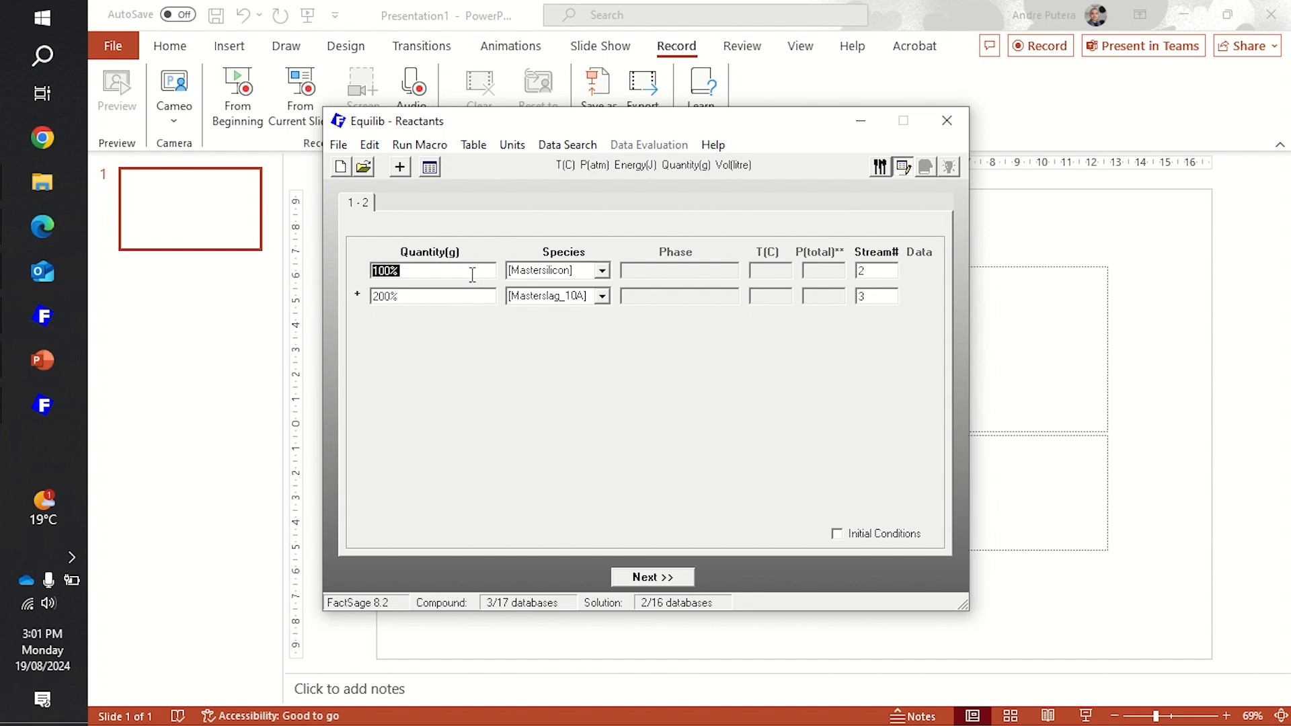
{"action": "left_click", "coordinate": [665, 573]}
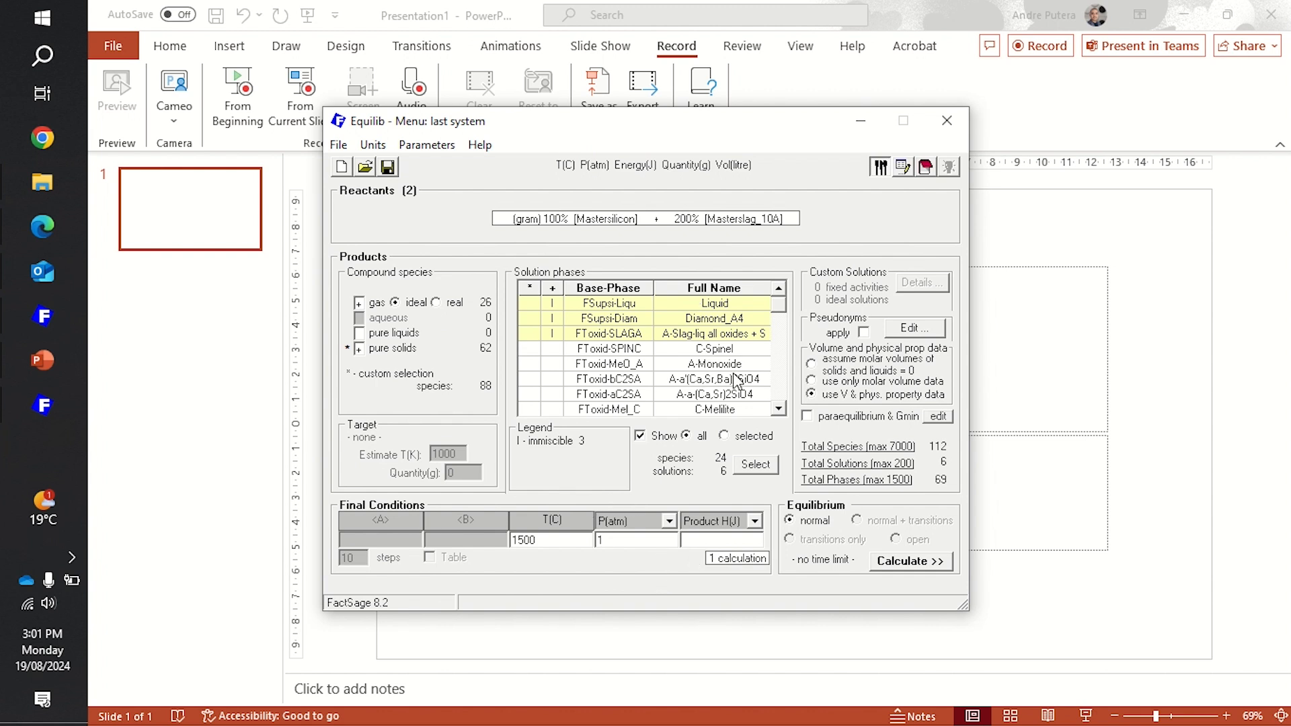
{"action": "left_click", "coordinate": [932, 562]}
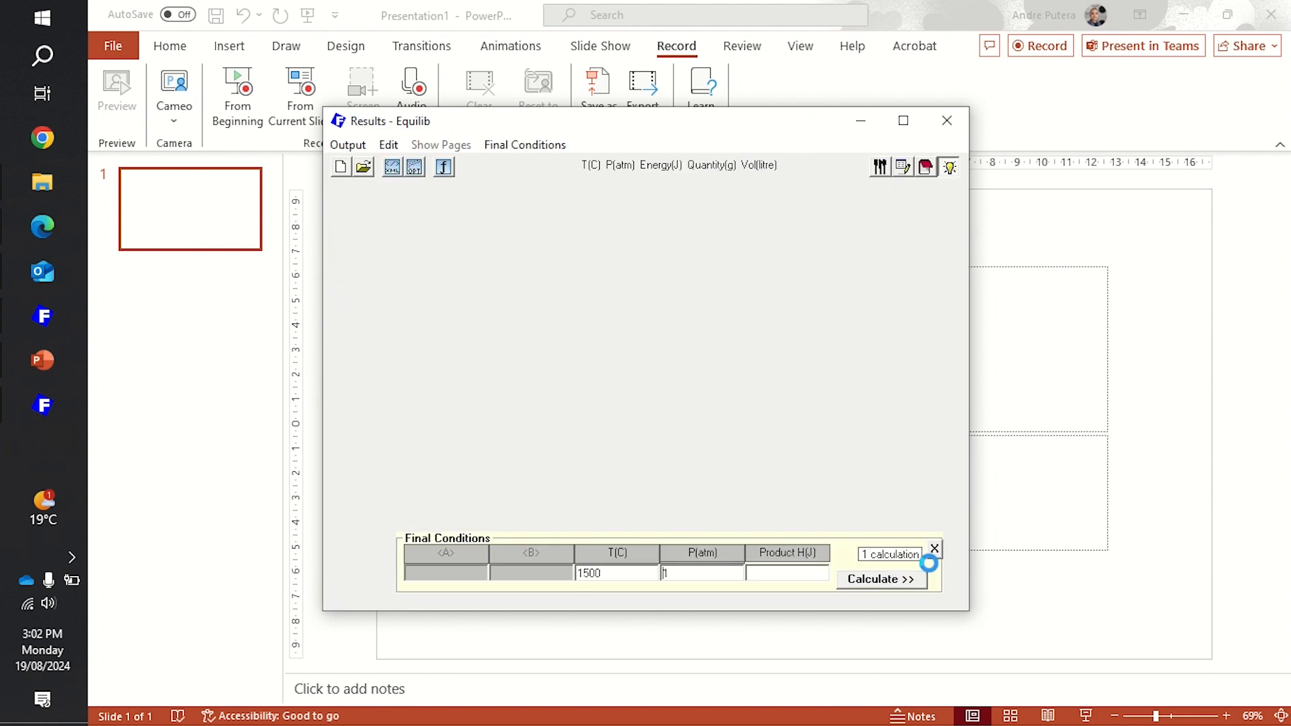
- Review the equilibrium's slag and liquid compositions, and choose the FSupsi-Liqu#1 Liquid solution to save as a stream file
{"action": "scroll", "coordinate": [673, 377], "scroll_direction": "down", "scroll_amount": 5}
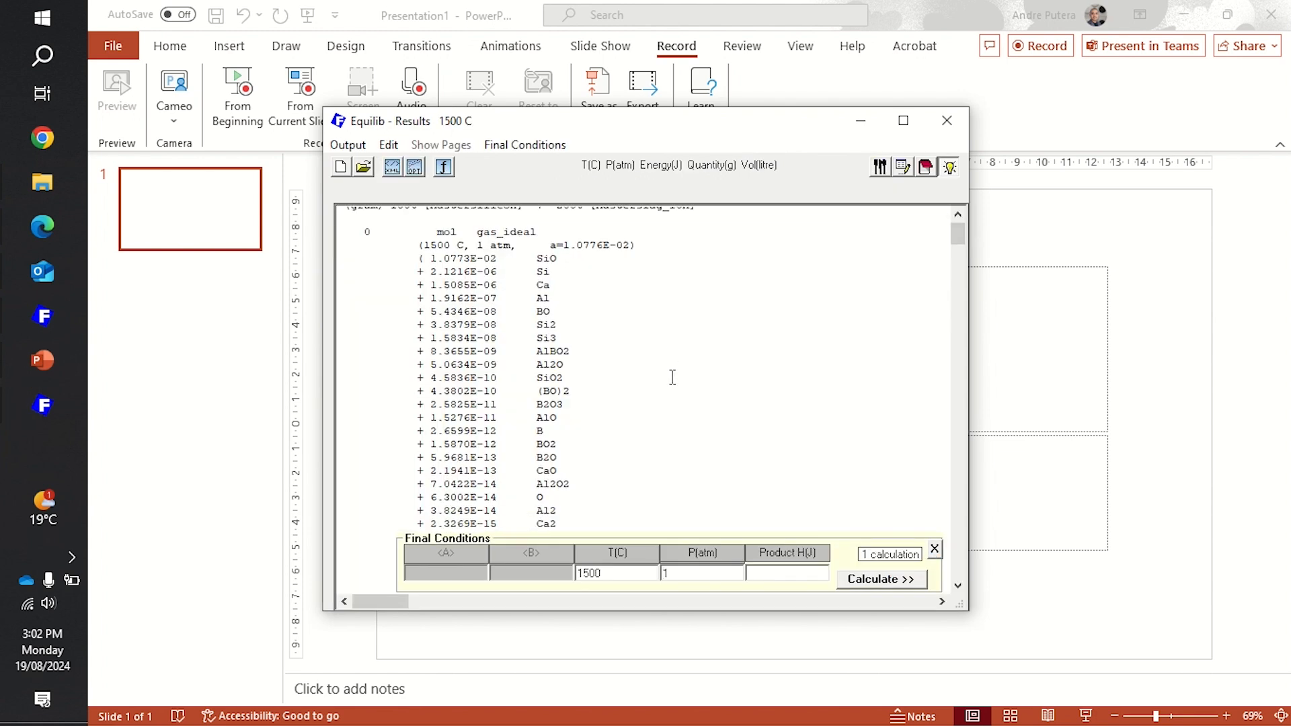
{"action": "scroll", "coordinate": [672, 376], "scroll_direction": "down", "scroll_amount": 5}
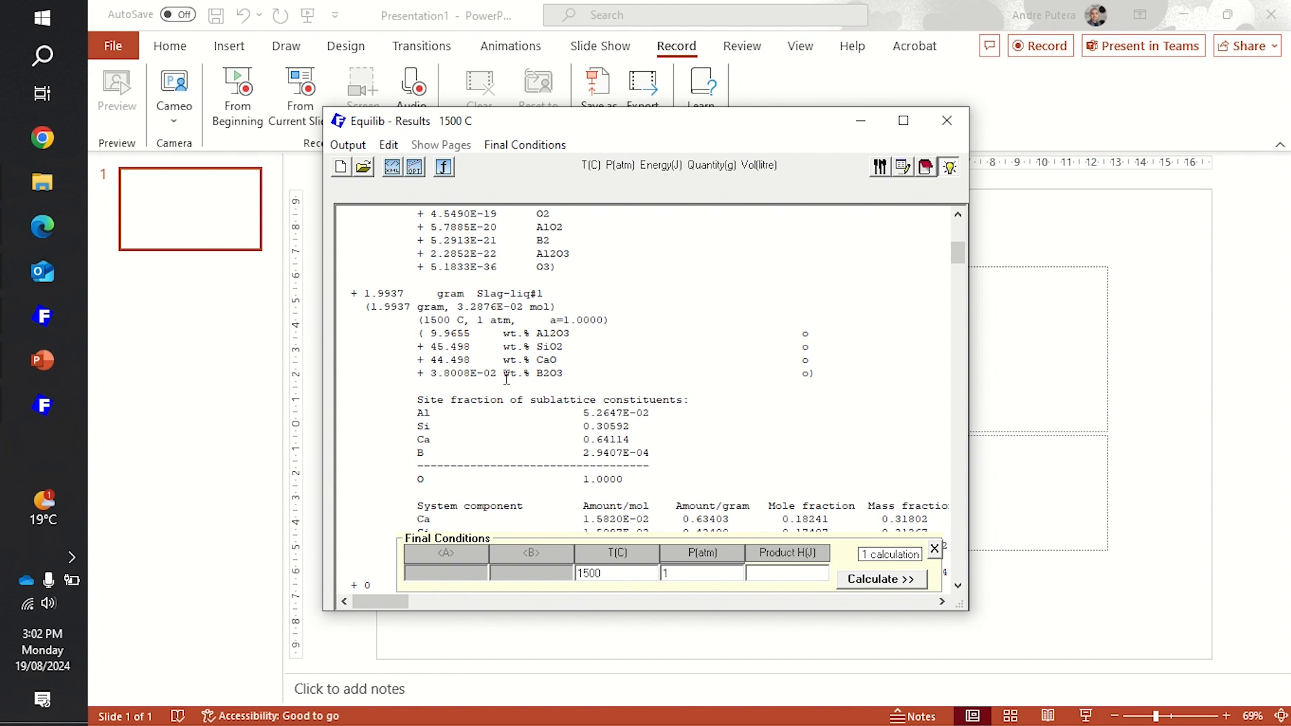
{"action": "scroll", "coordinate": [506, 379], "scroll_direction": "down", "scroll_amount": 7}
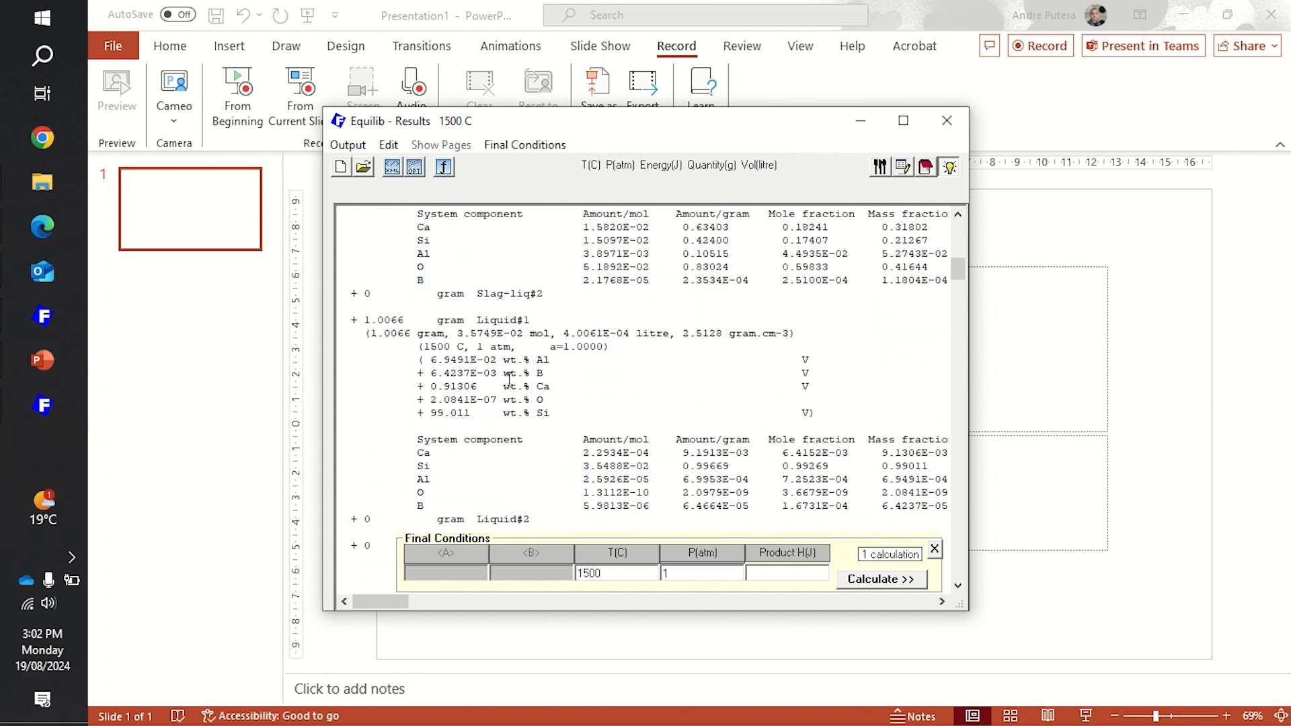
{"action": "left_click", "coordinate": [360, 145]}
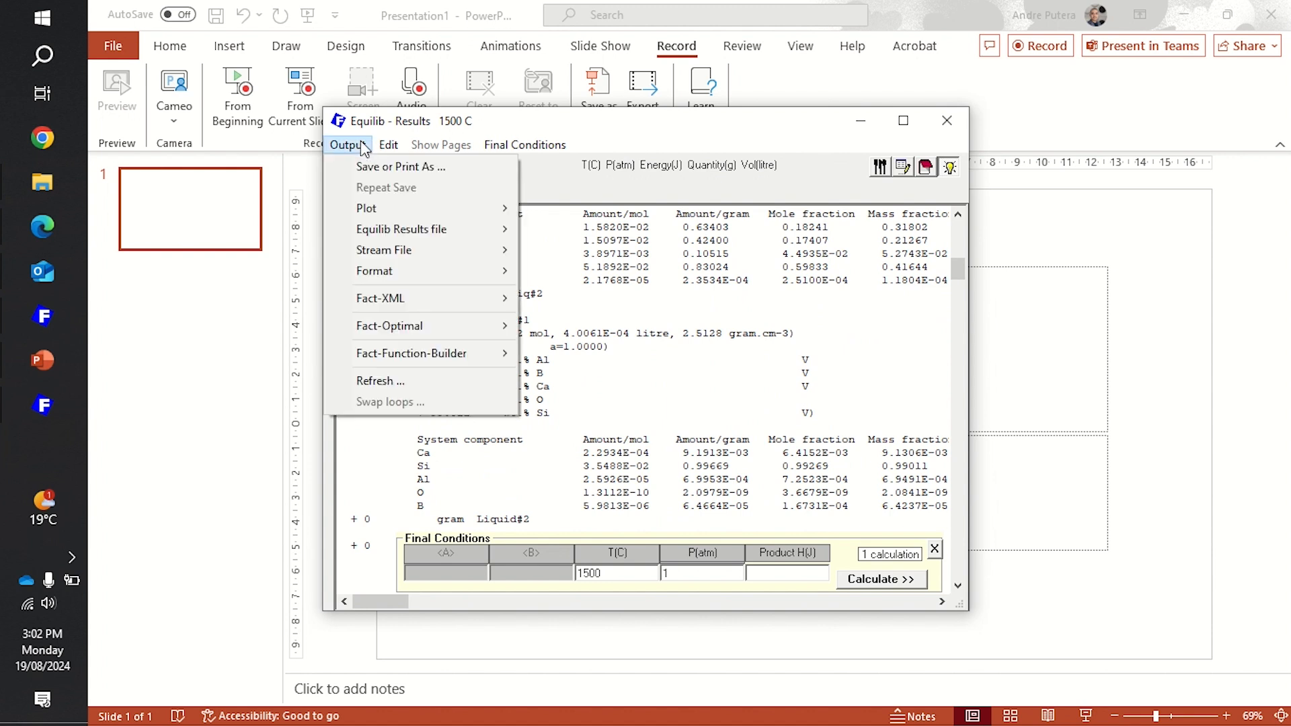
{"action": "mouse_move", "coordinate": [433, 250]}
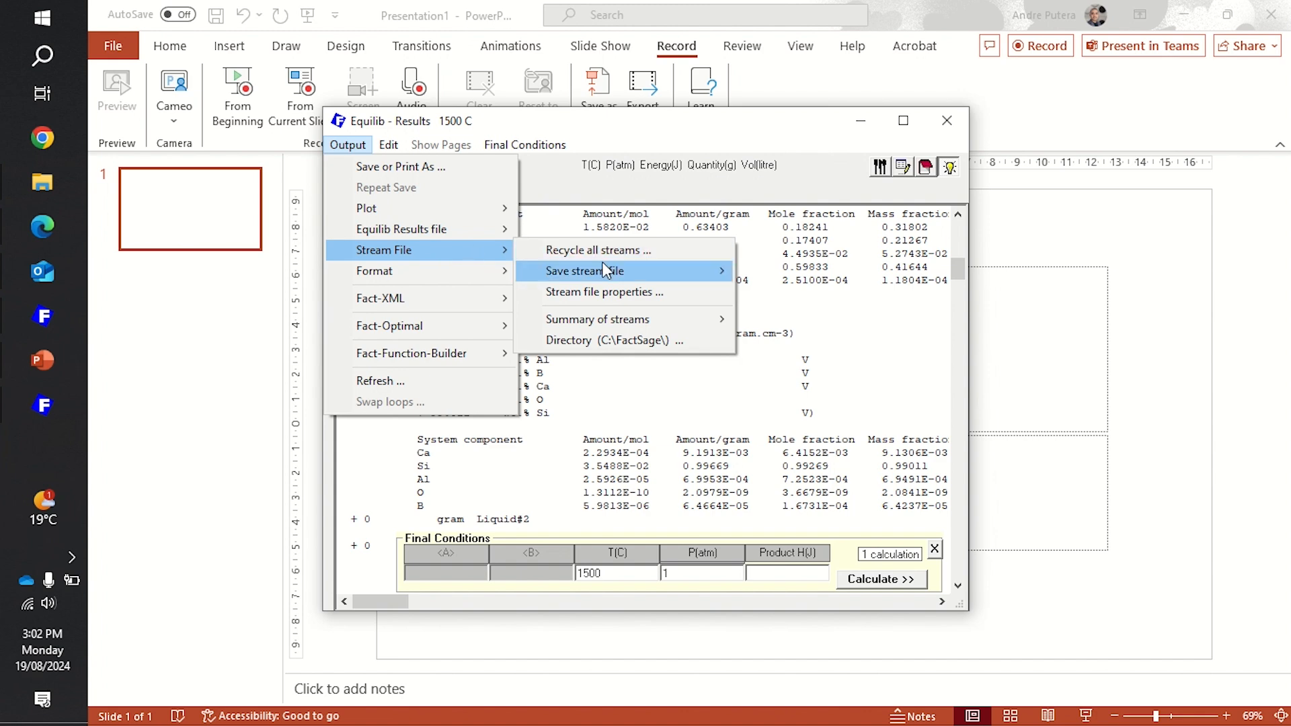
{"action": "mouse_move", "coordinate": [605, 269]}
{"action": "mouse_move", "coordinate": [830, 349]}
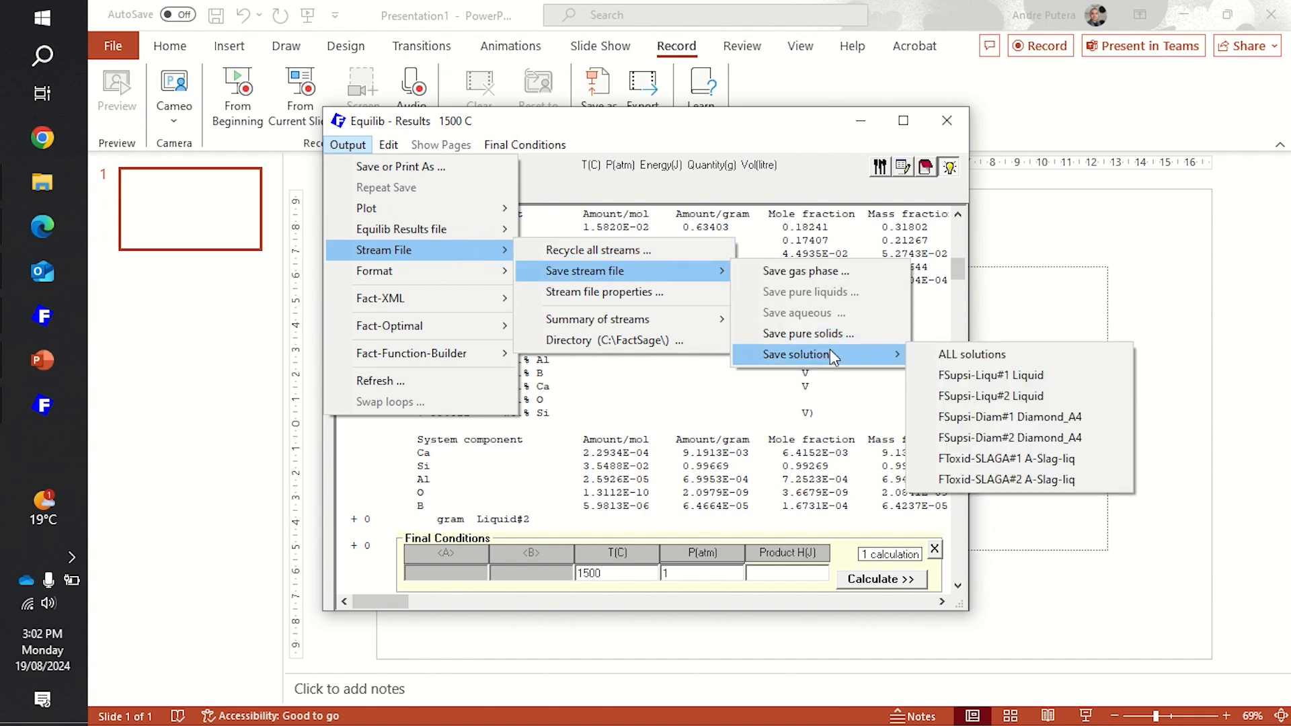
{"action": "left_click", "coordinate": [1064, 381]}
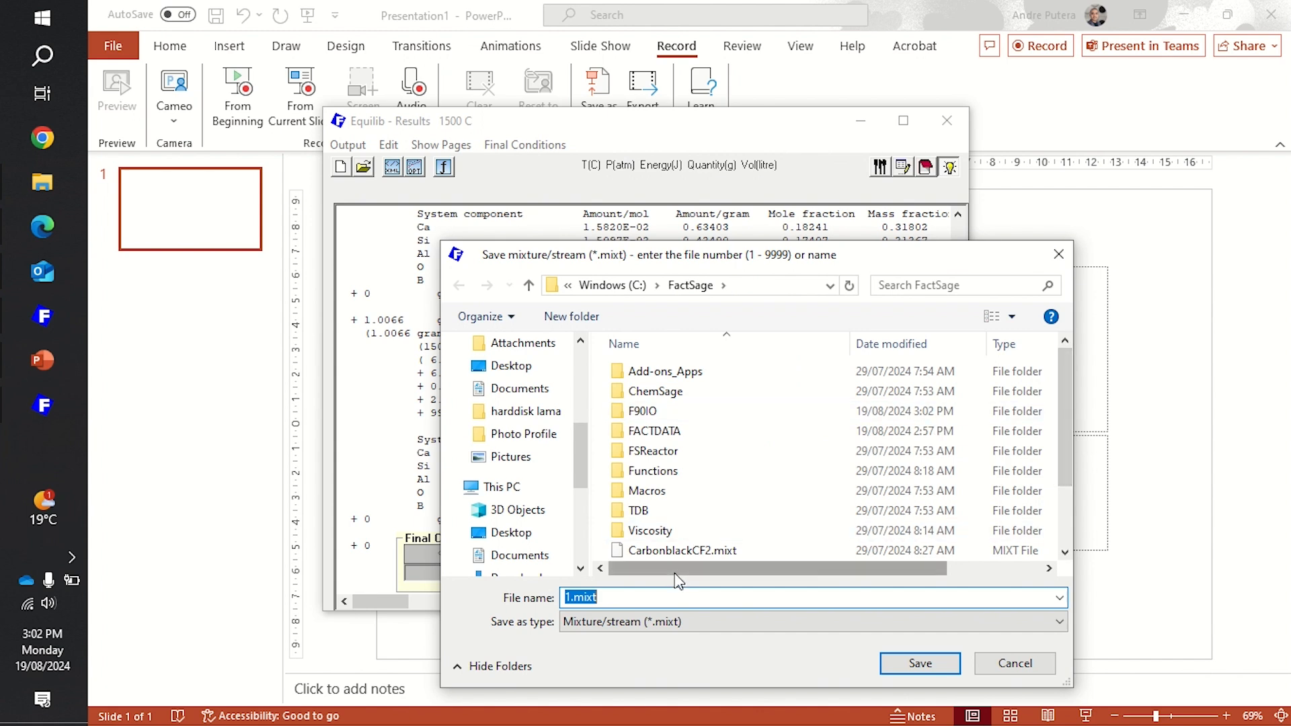
- Save the liquid stream in the FactSage folder as MS_1ststage.mixt with the comment "1st stage"
{"action": "type", "text": "MS"}
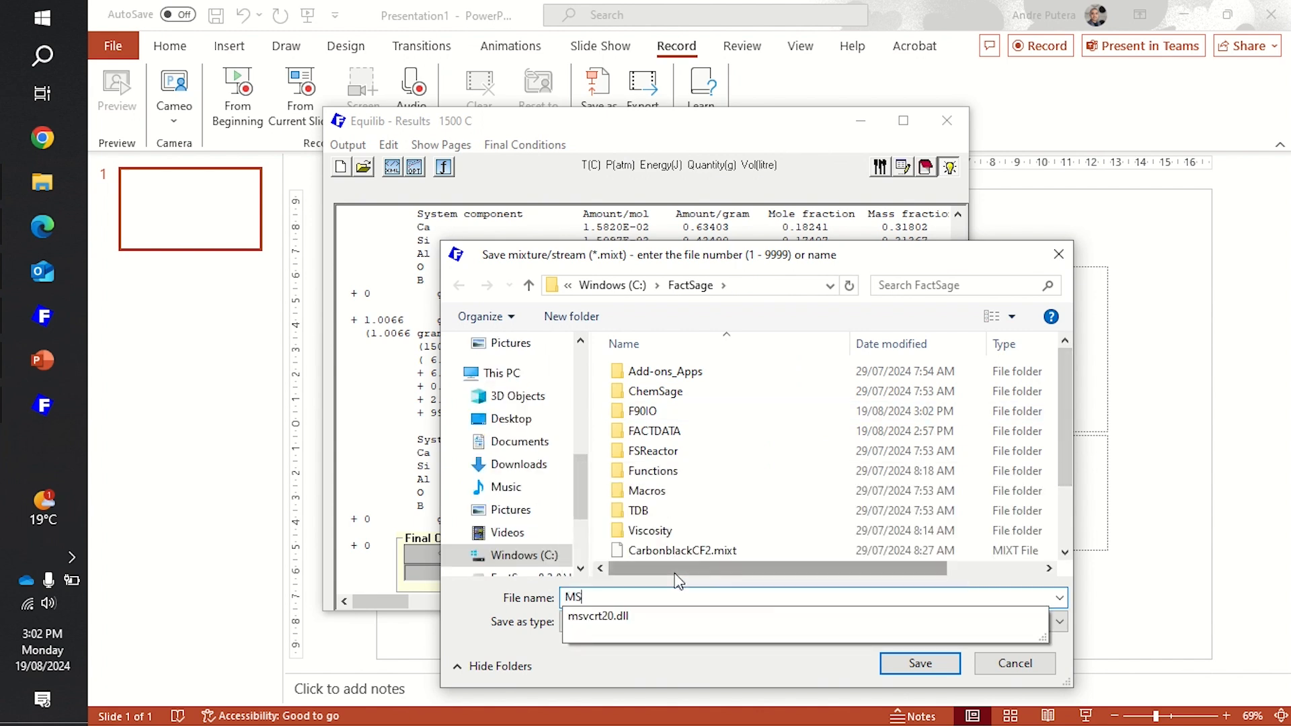
{"action": "type", "text": "_1"}
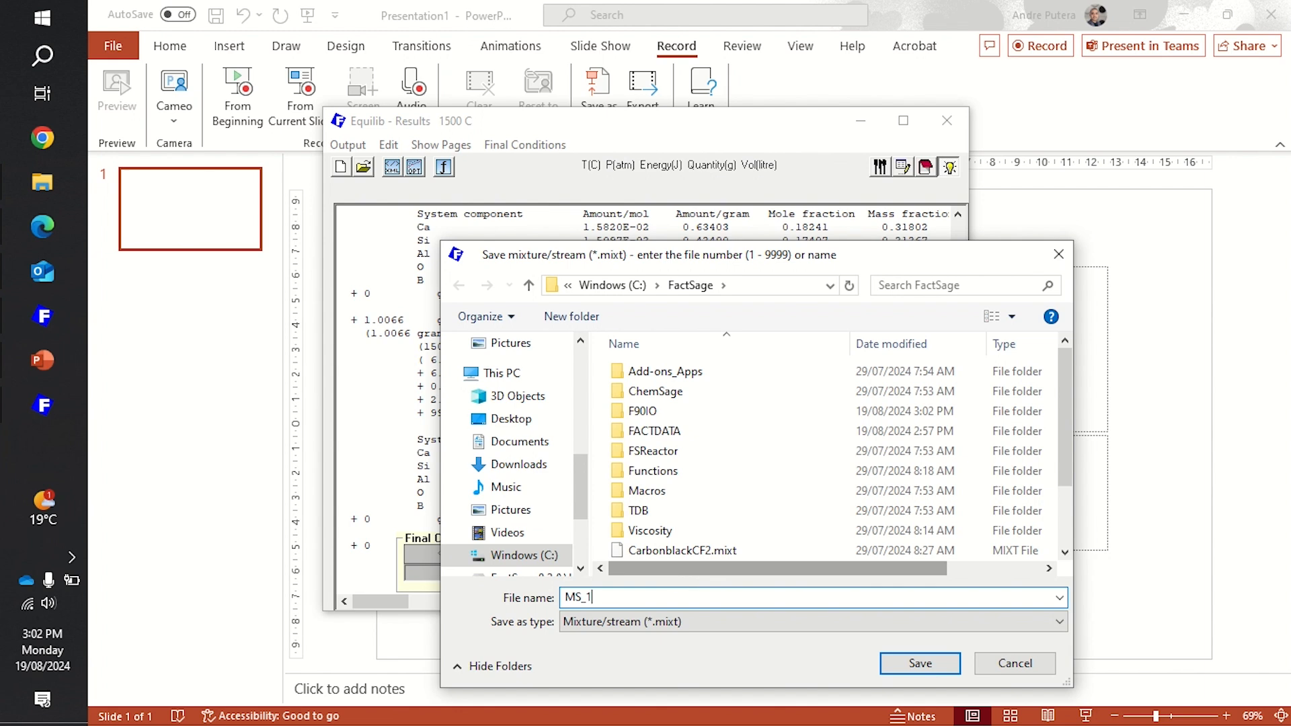
{"action": "type", "text": "ststage.mixt"}
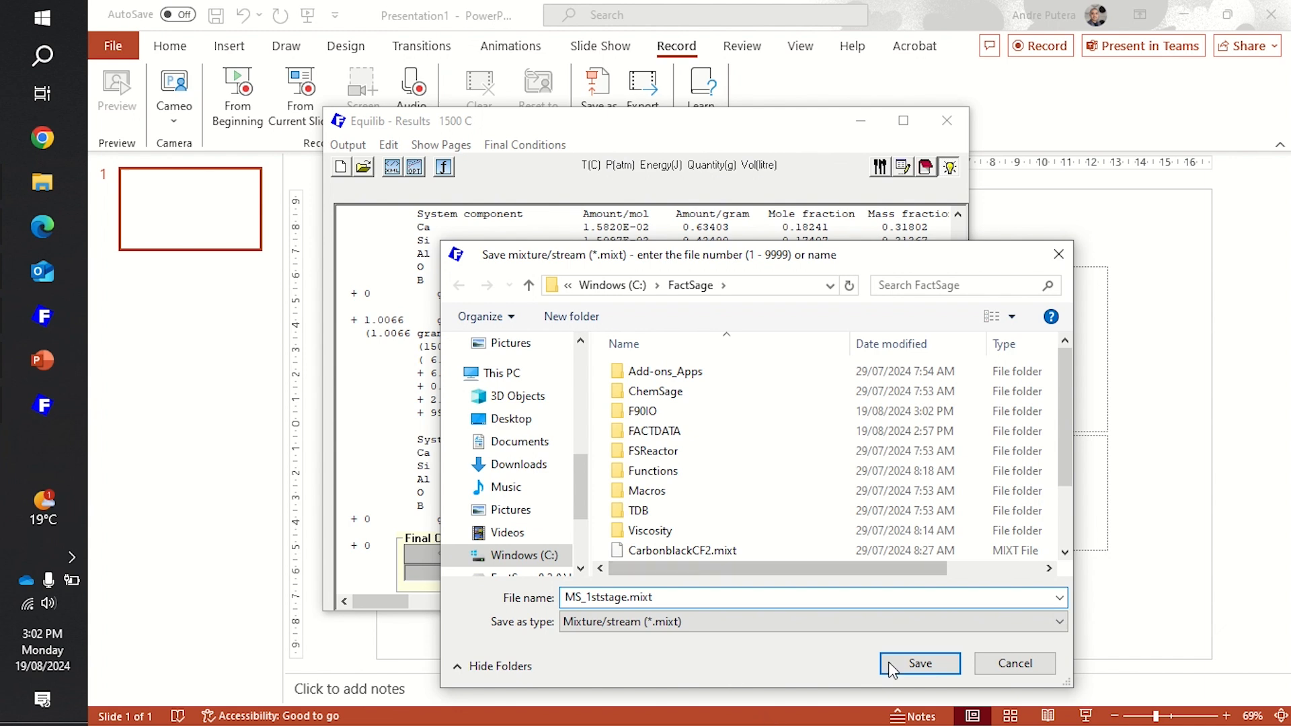
{"action": "left_click", "coordinate": [921, 664]}
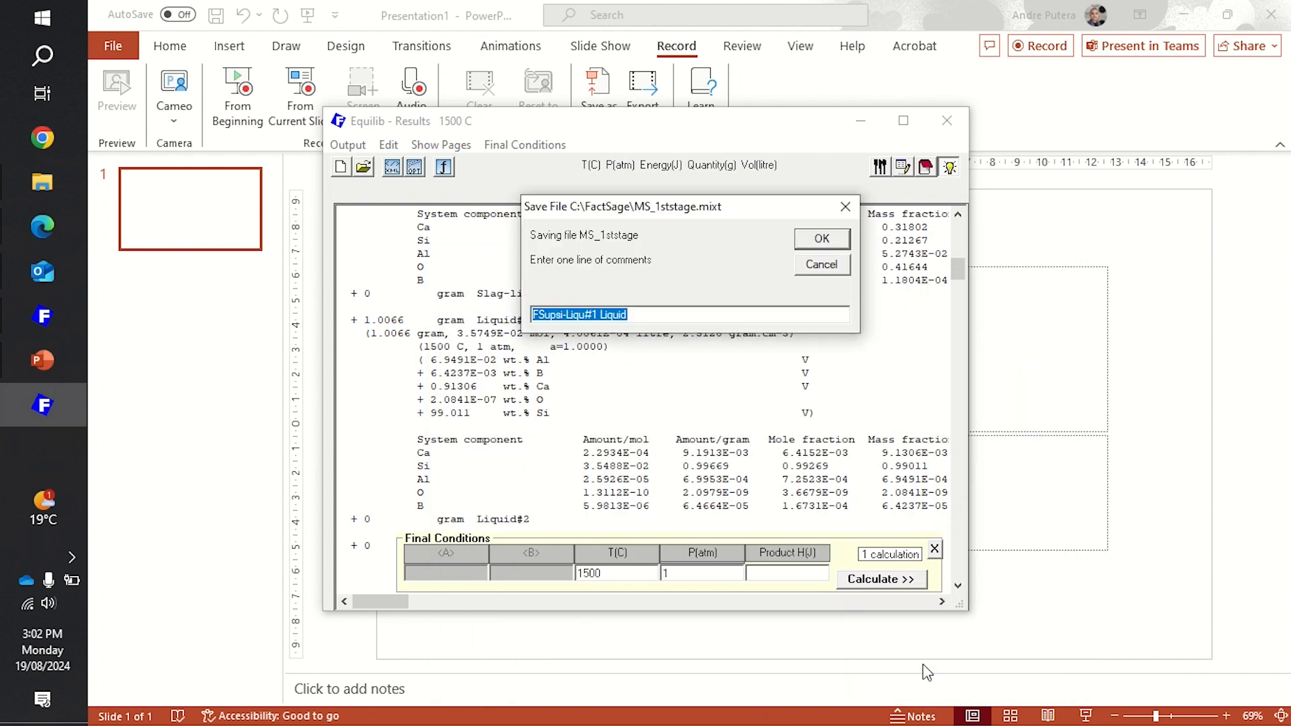
{"action": "type", "text": "1st stage"}
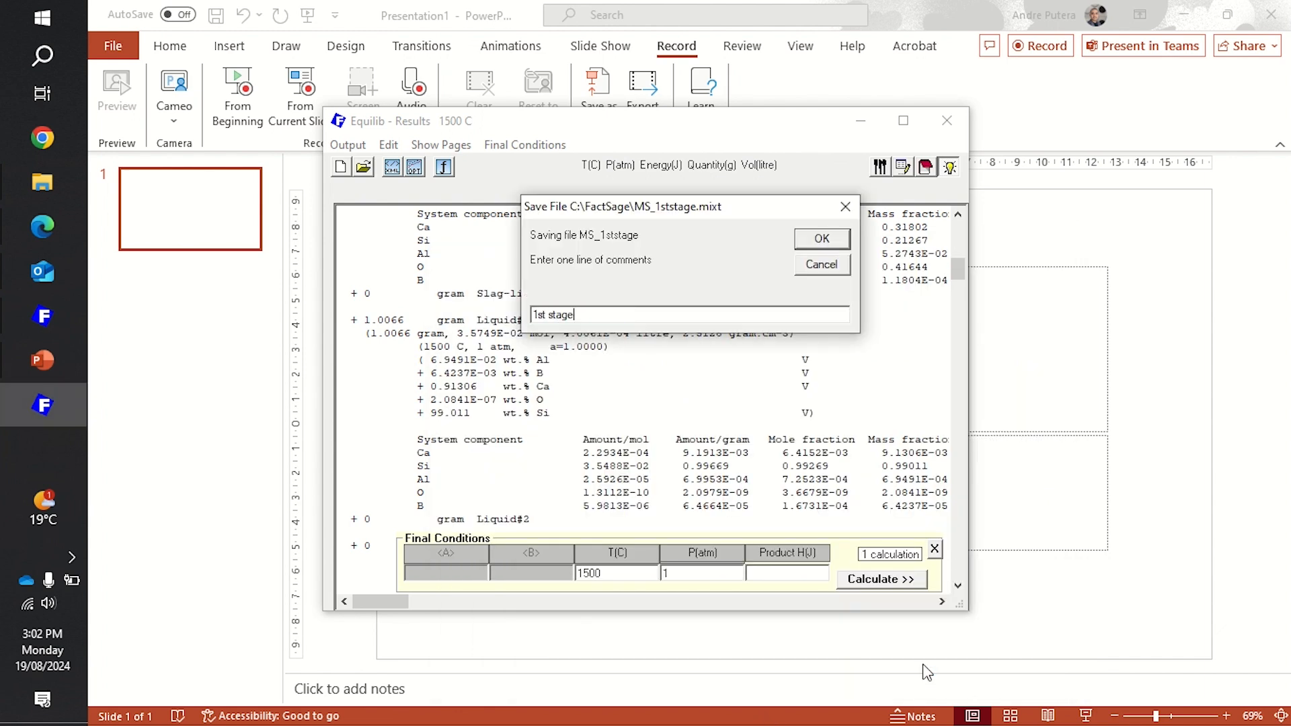
{"action": "left_click", "coordinate": [844, 238]}
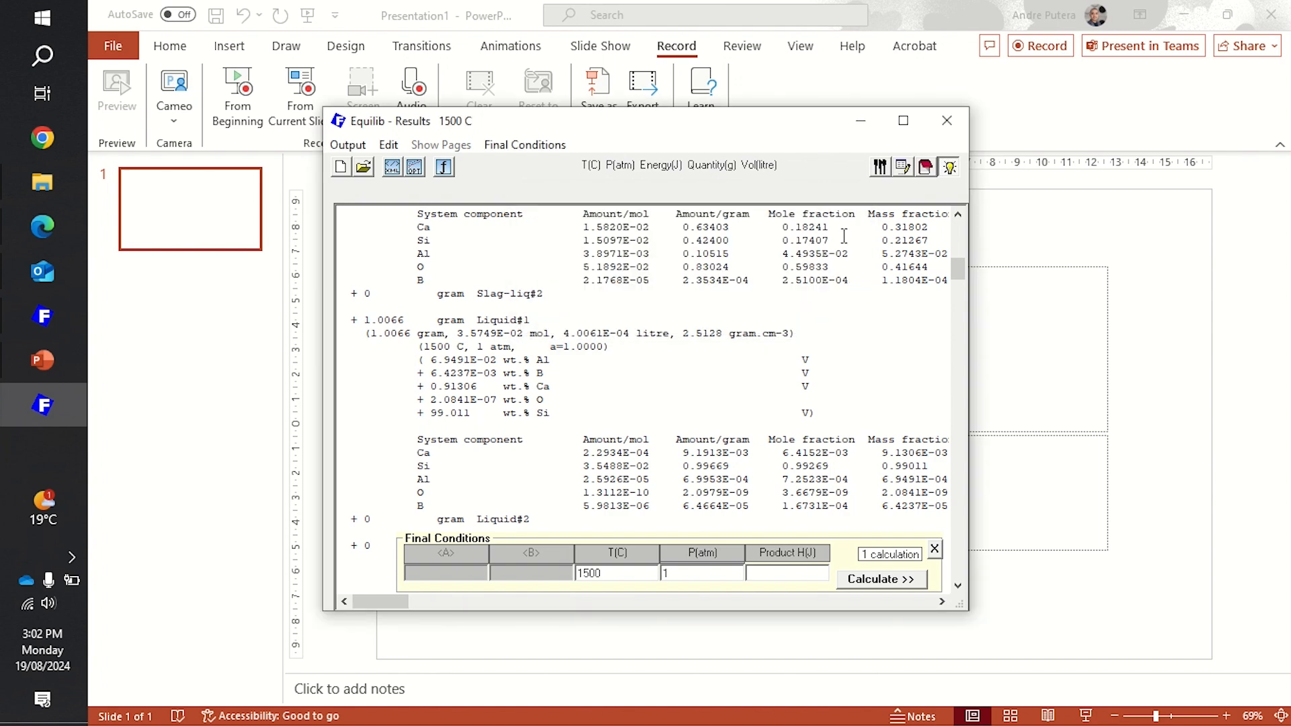
- Return to the reactants and delete the Mastersilicon stream
{"action": "left_click", "coordinate": [903, 167]}
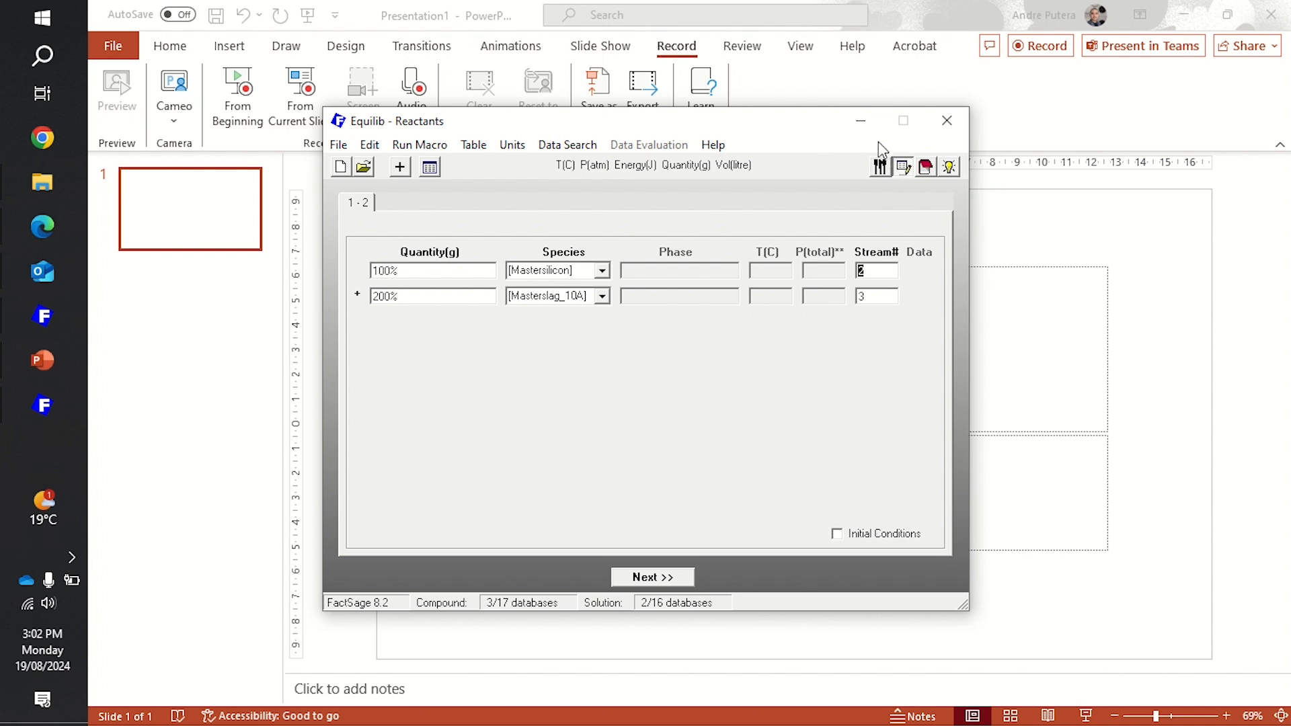
{"action": "left_click", "coordinate": [869, 85]}
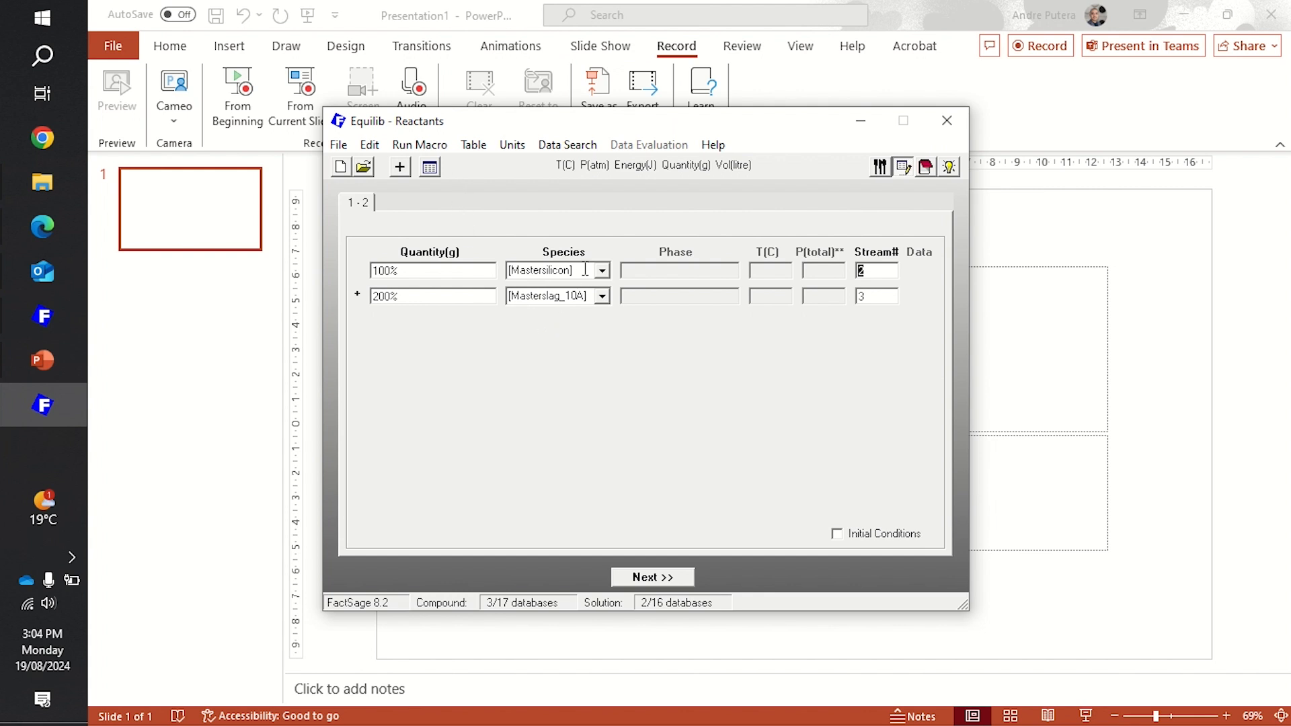
{"action": "left_click", "coordinate": [370, 149]}
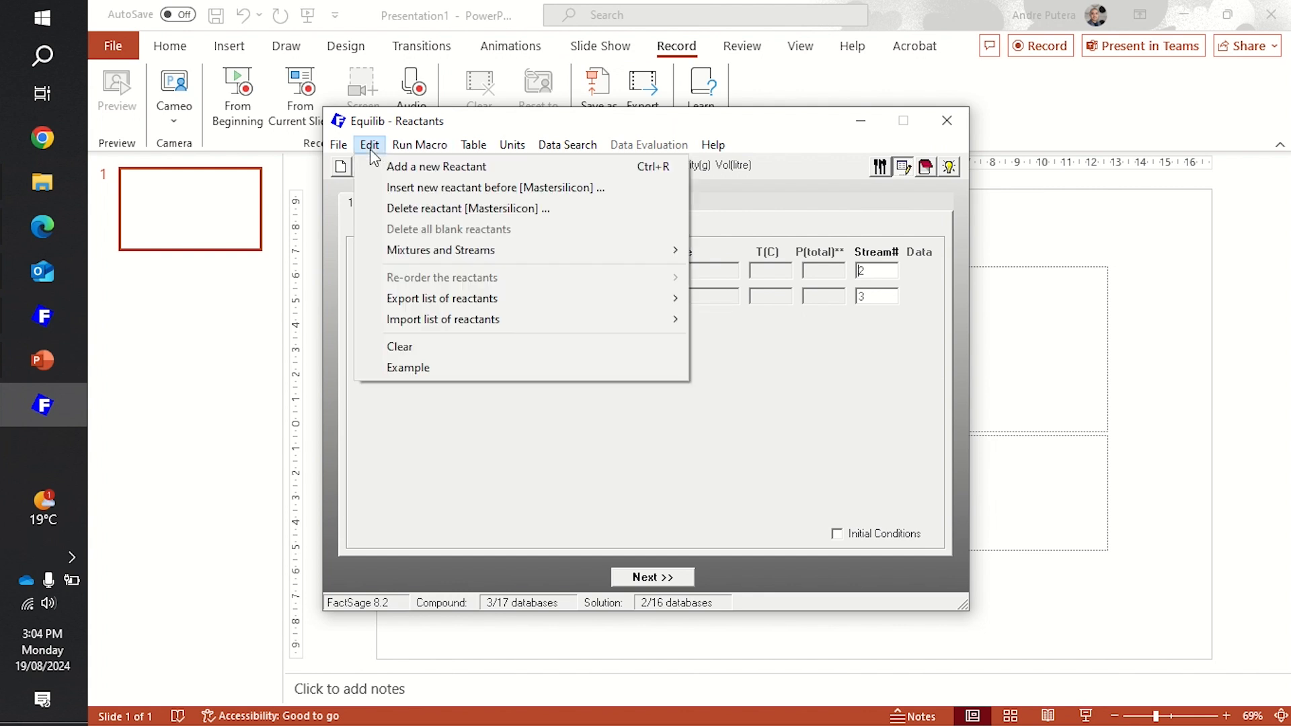
{"action": "left_click", "coordinate": [446, 207]}
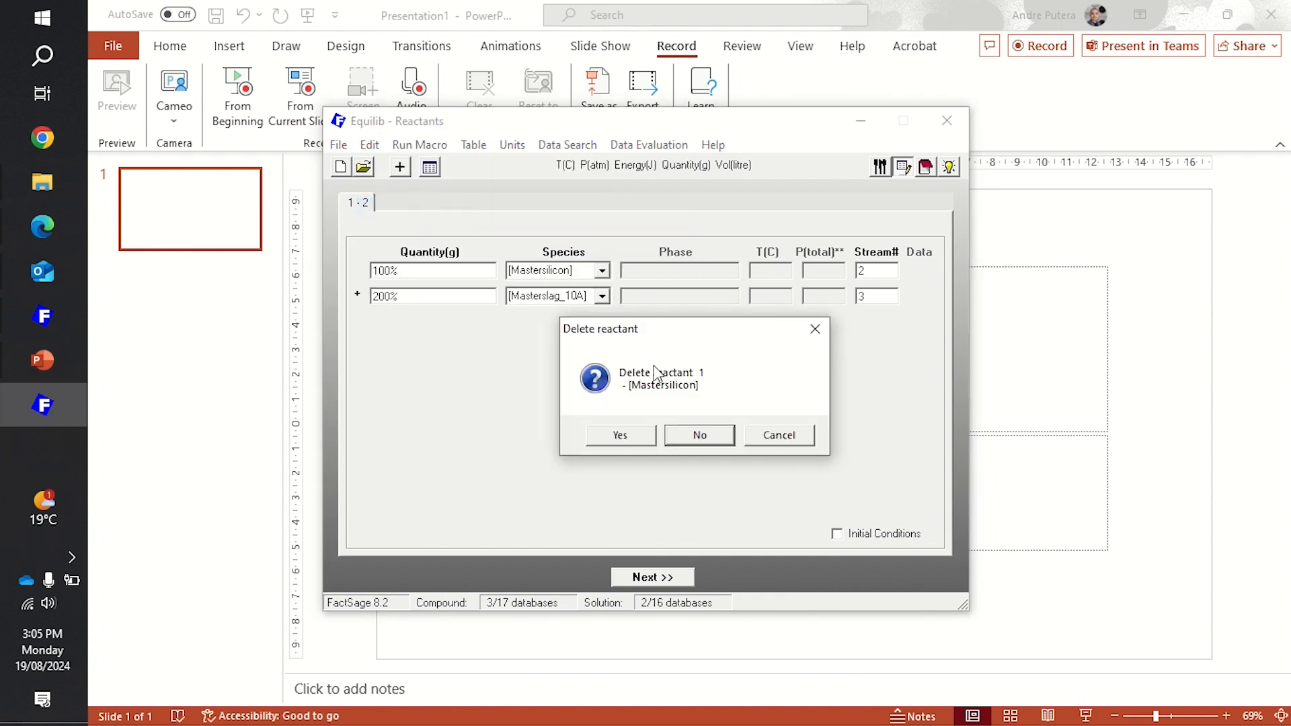
{"action": "left_click", "coordinate": [640, 442]}
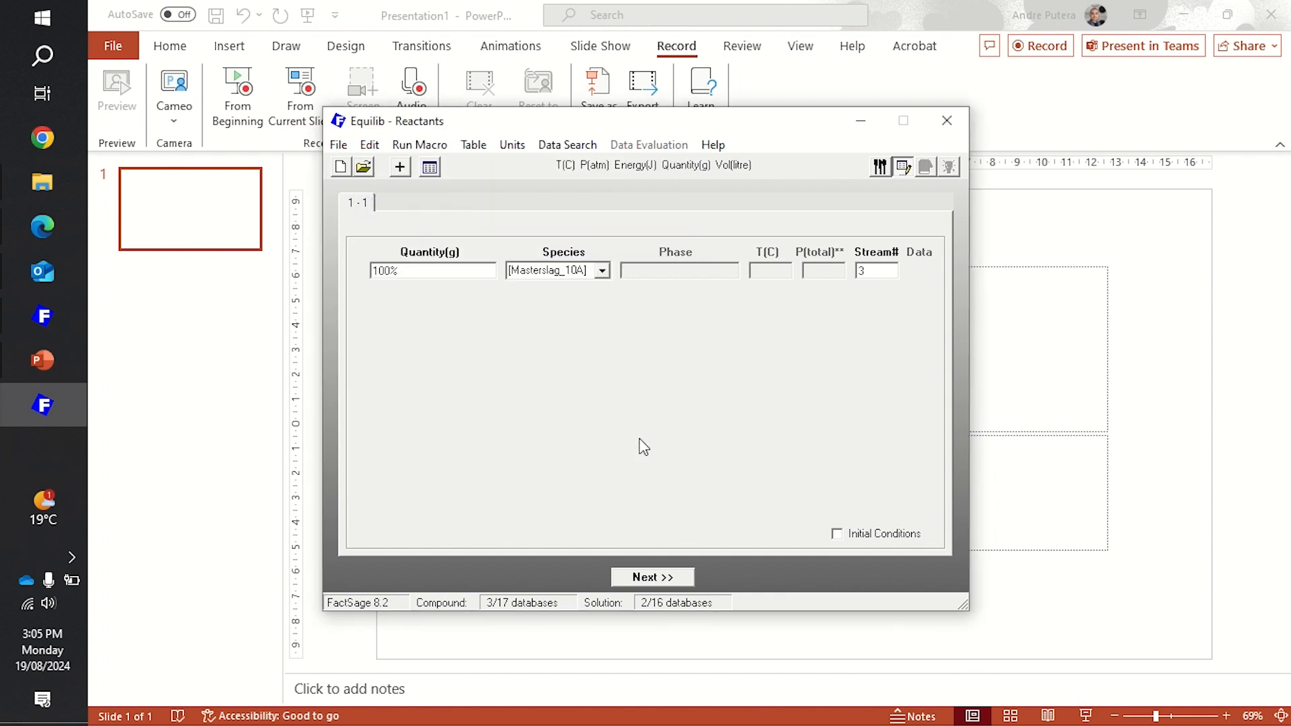
- Import the MS_1ststage stream as a reactant and set the Masterslag_10A quantity to 200%
{"action": "left_click", "coordinate": [370, 146]}
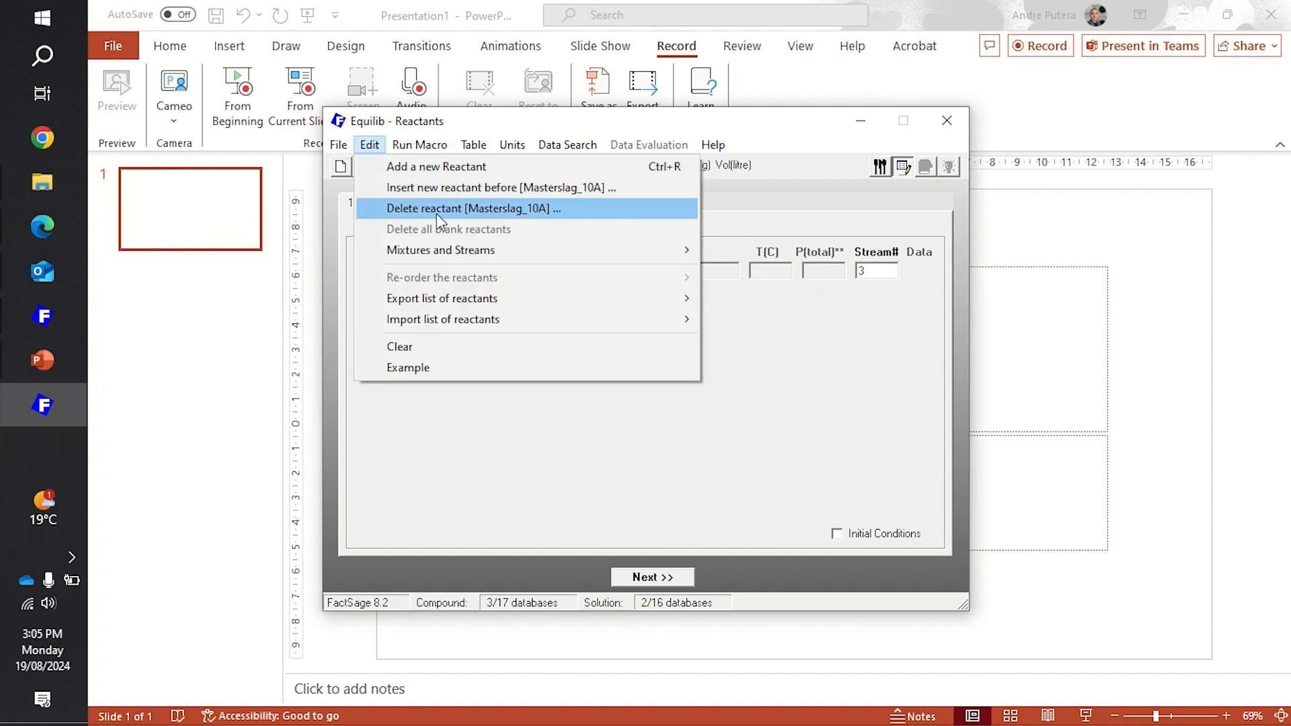
{"action": "mouse_move", "coordinate": [453, 248]}
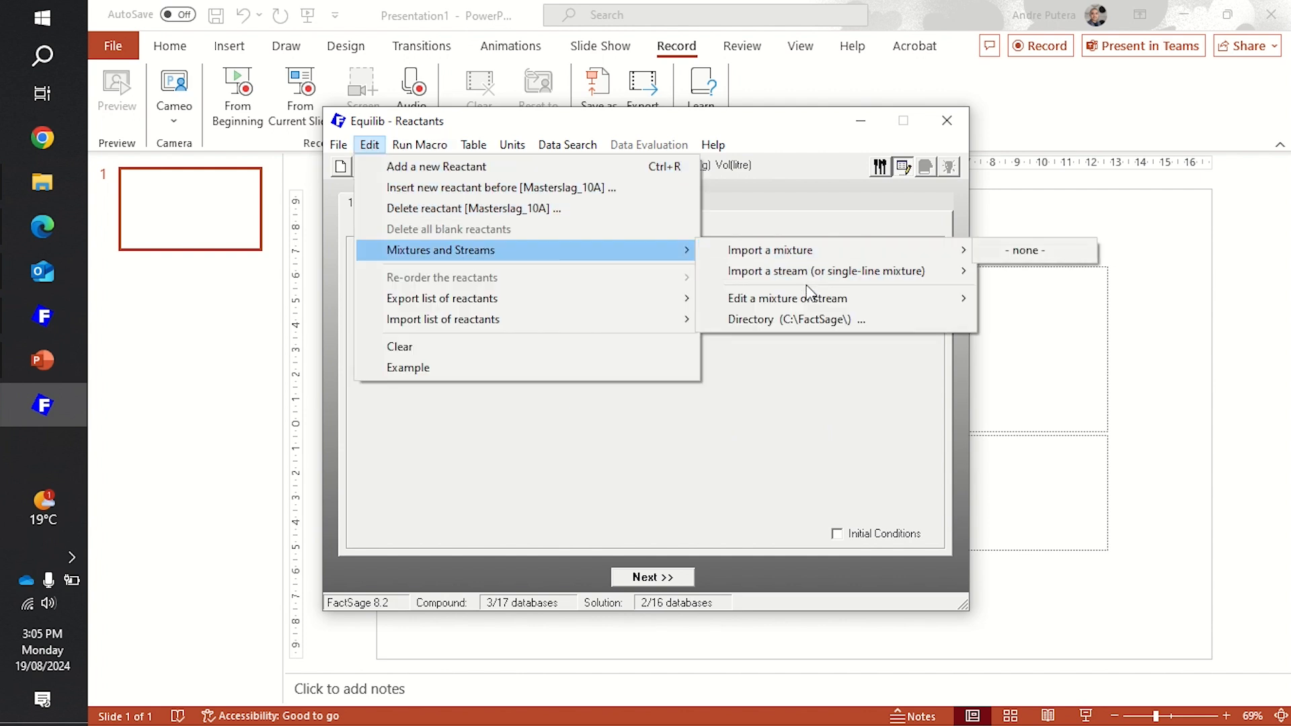
{"action": "mouse_move", "coordinate": [854, 275]}
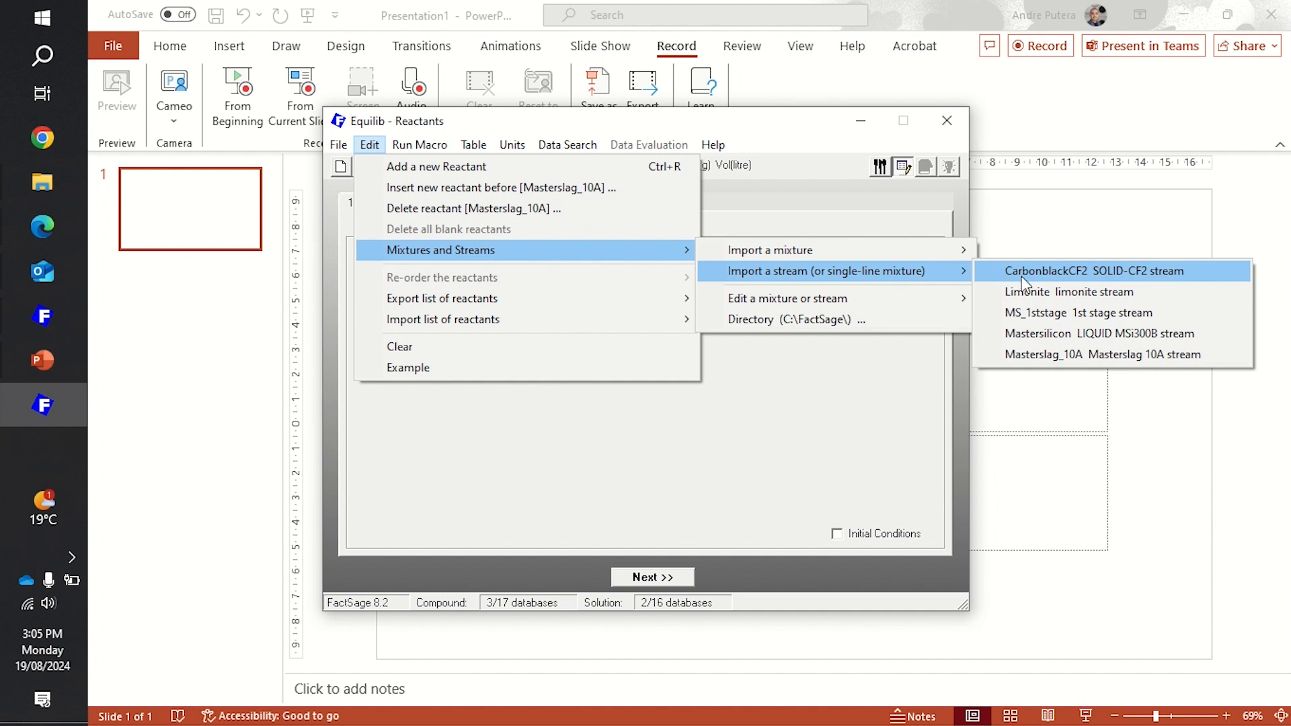
{"action": "left_click", "coordinate": [1041, 316]}
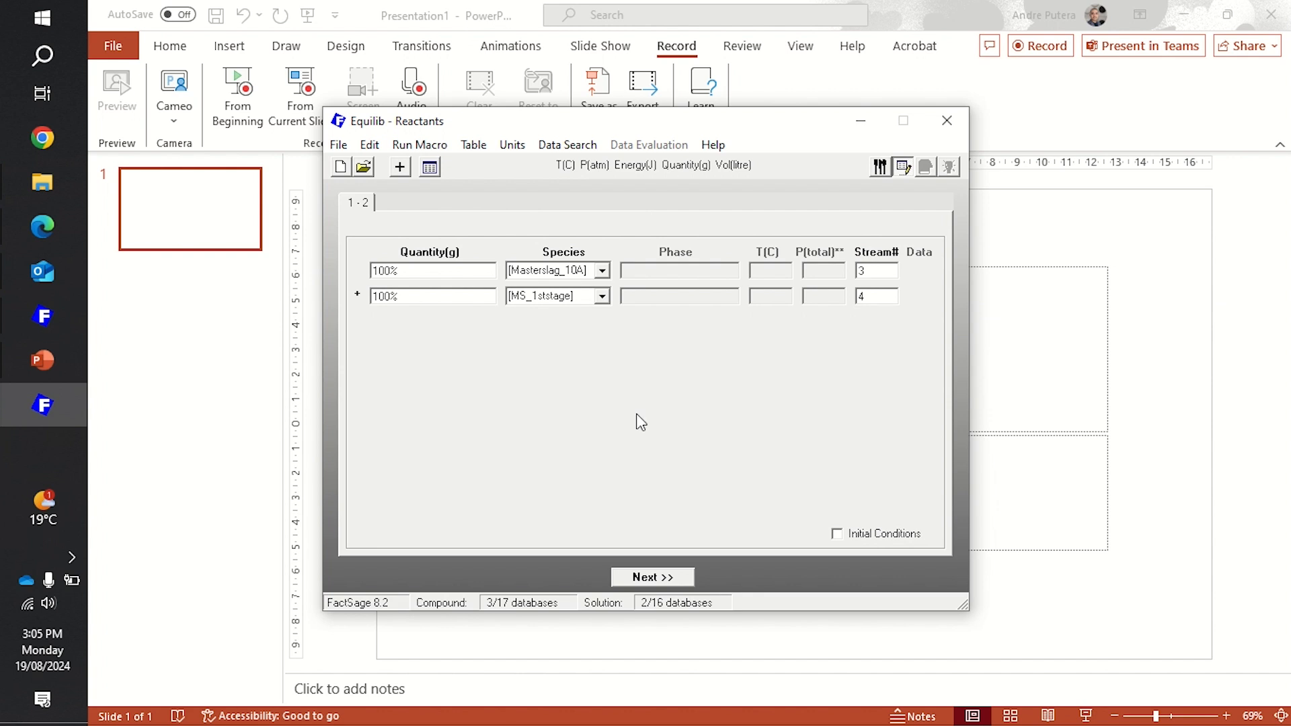
{"action": "double_click", "coordinate": [453, 276]}
{"action": "type", "text": "200%"}
{"action": "left_click", "coordinate": [647, 583]}
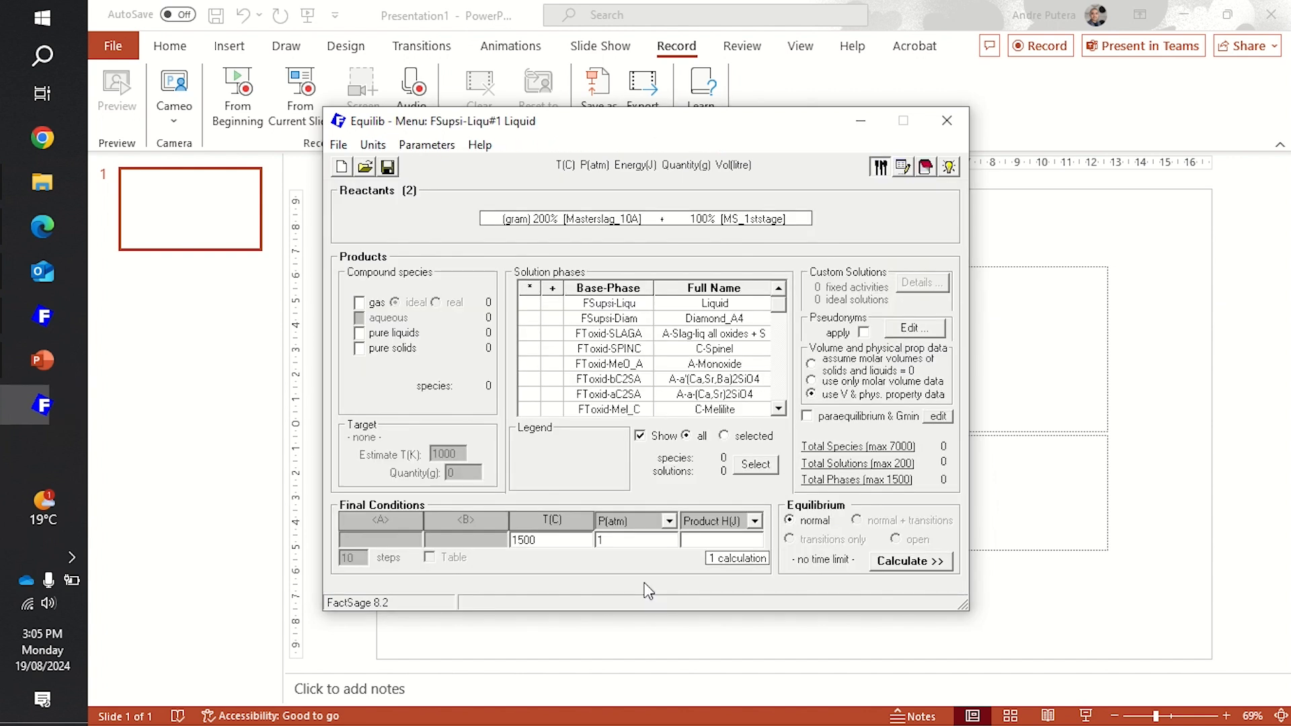
- Select gas, pure solids, and immiscible FSupsi-Liqu and FToxid-SLAGA solutions as products, and calculate the equilibrium at 1500 °C and 1 atm
{"action": "left_click", "coordinate": [359, 302]}
{"action": "left_click", "coordinate": [361, 349]}
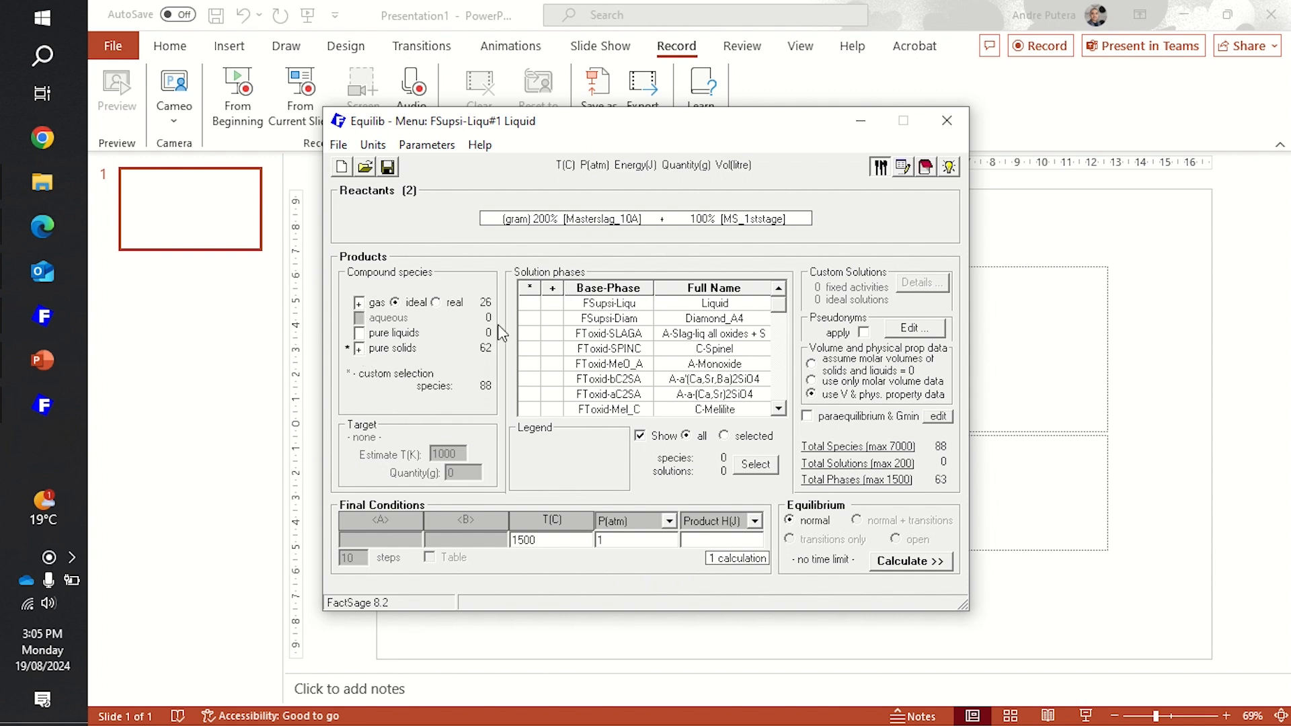
{"action": "left_click", "coordinate": [553, 303]}
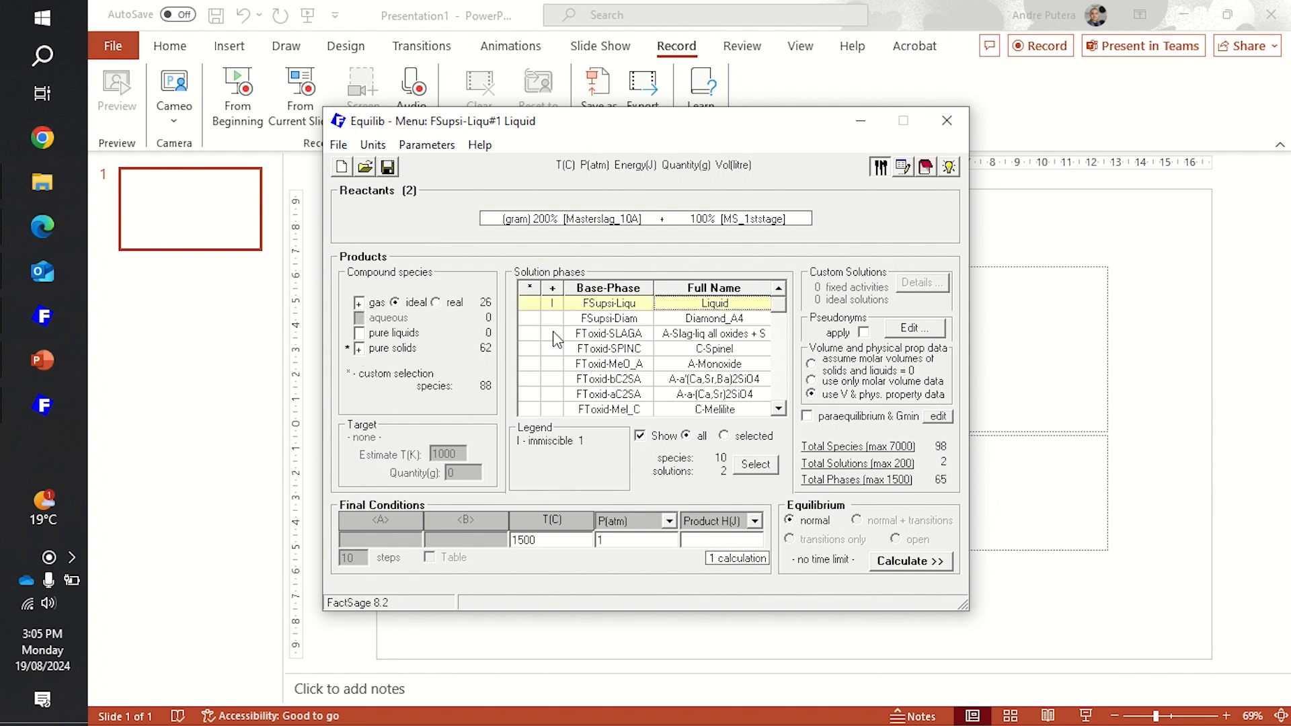
{"action": "left_click", "coordinate": [553, 334]}
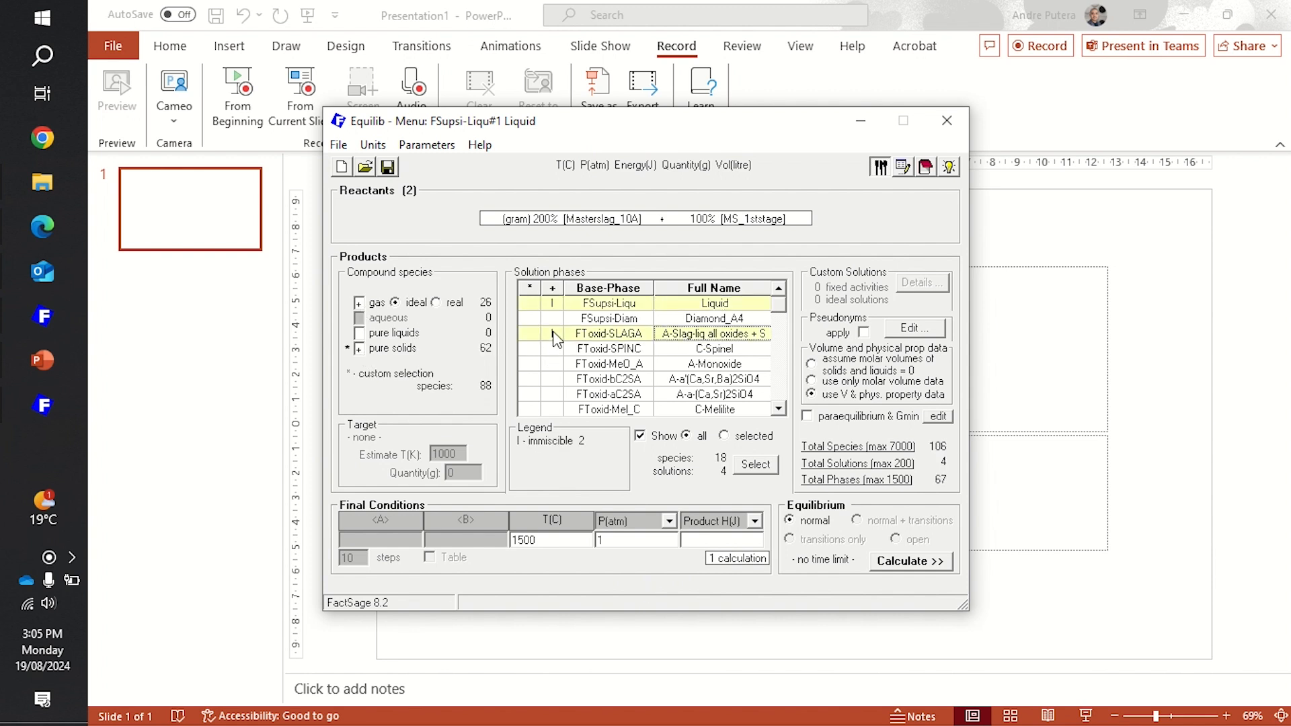
{"action": "left_click", "coordinate": [905, 561]}
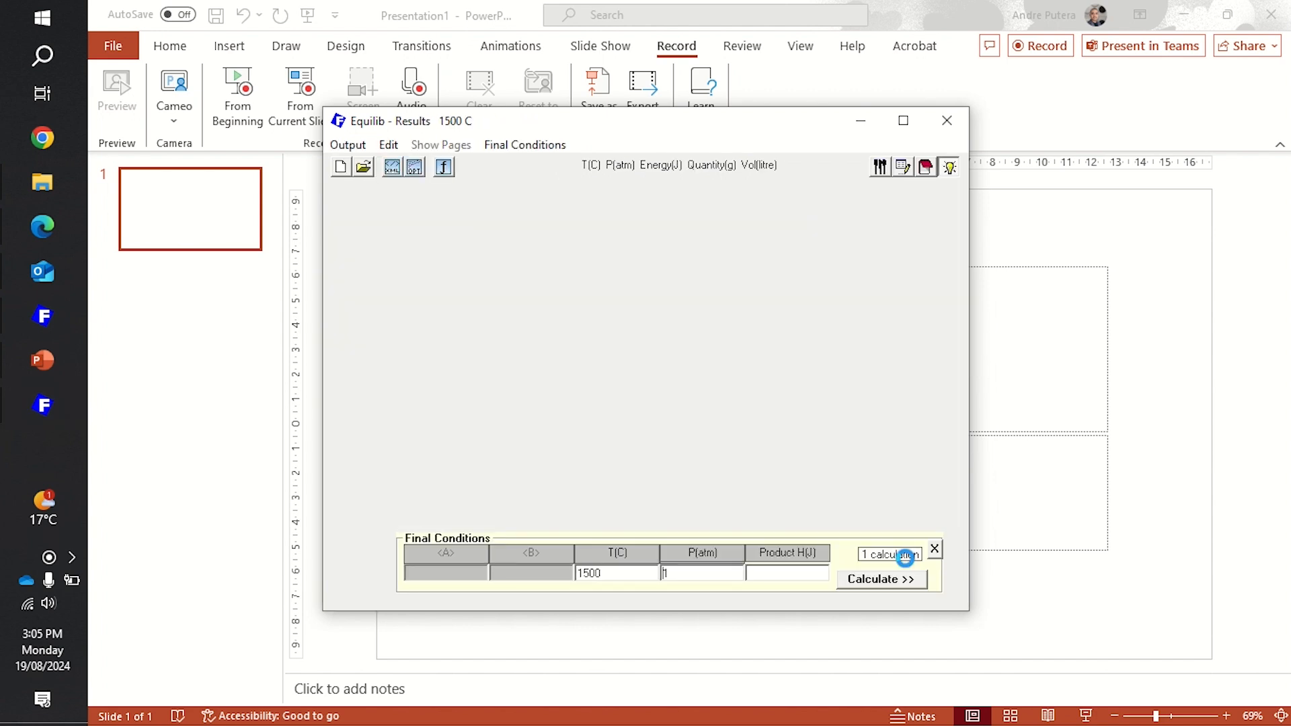
- Review the second-stage slag and liquid compositions, and choose the FSupsi-Liqu#1 Liquid solution to save as a stream file
{"action": "scroll", "coordinate": [740, 325], "scroll_direction": "down", "scroll_amount": 10}
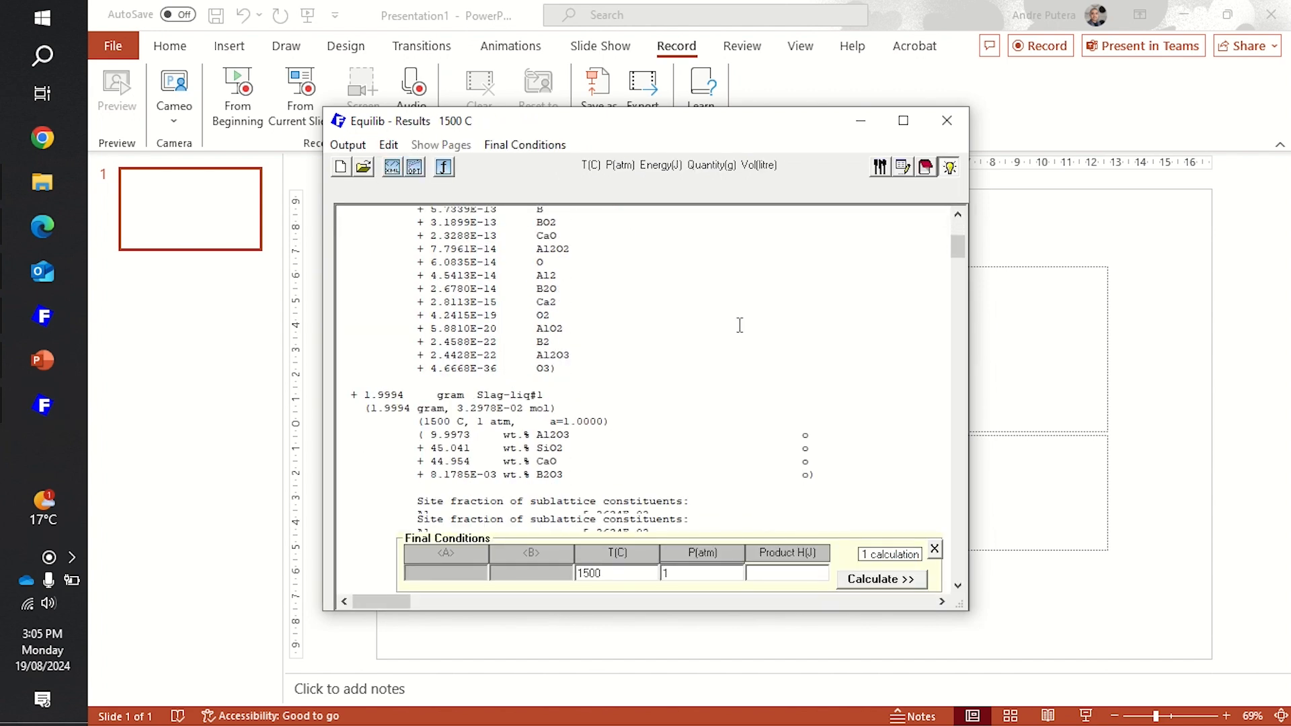
{"action": "scroll", "coordinate": [740, 325], "scroll_direction": "down", "scroll_amount": 3}
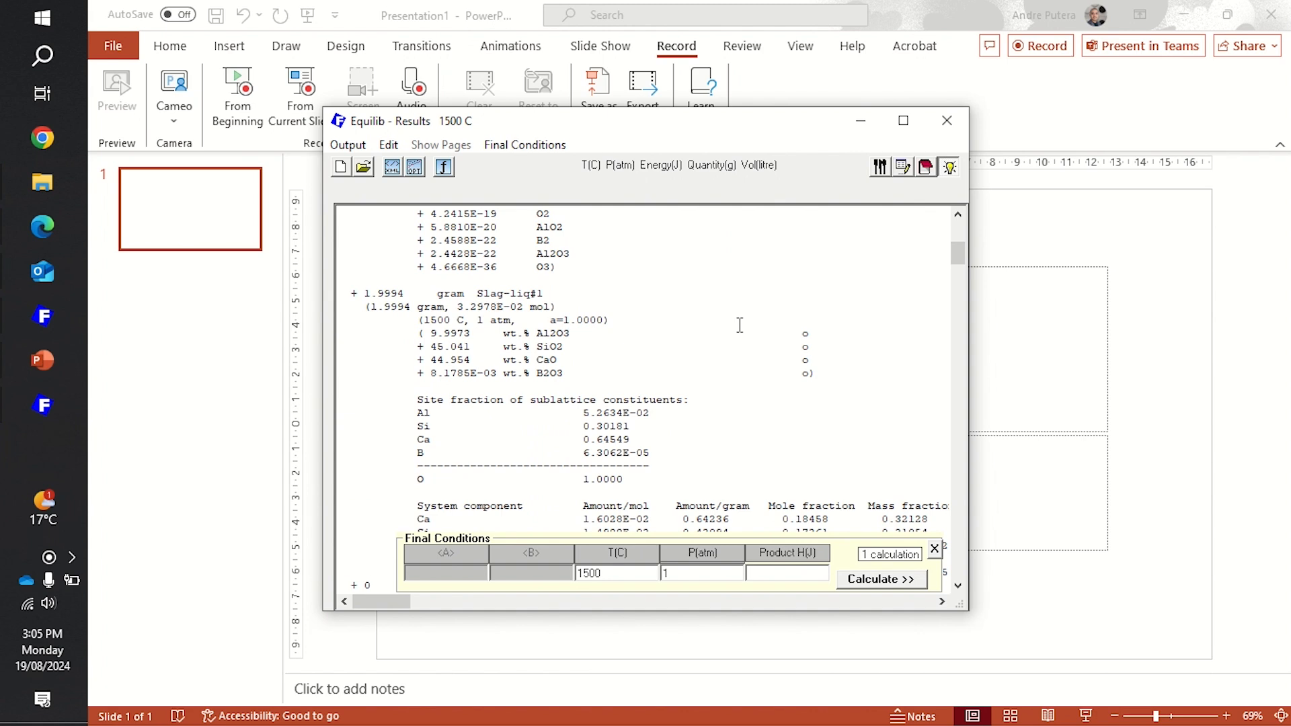
{"action": "scroll", "coordinate": [740, 325], "scroll_direction": "down", "scroll_amount": 5}
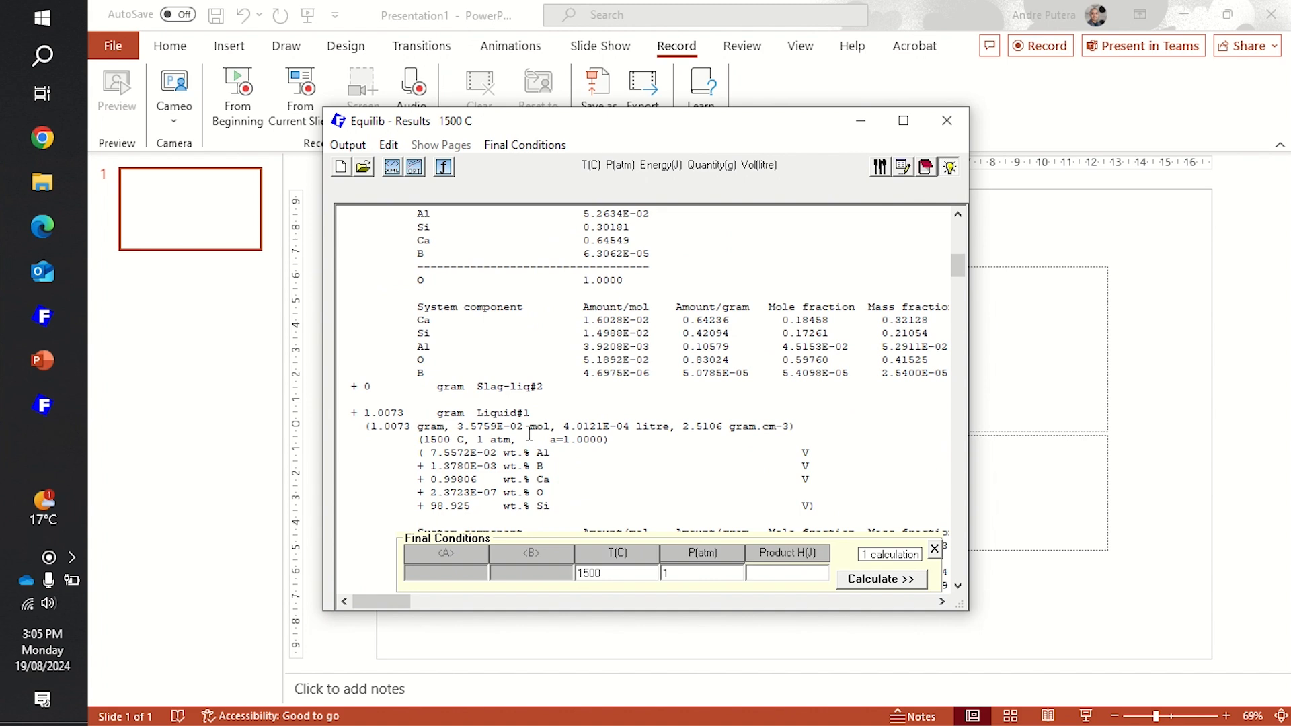
{"action": "left_click", "coordinate": [347, 145]}
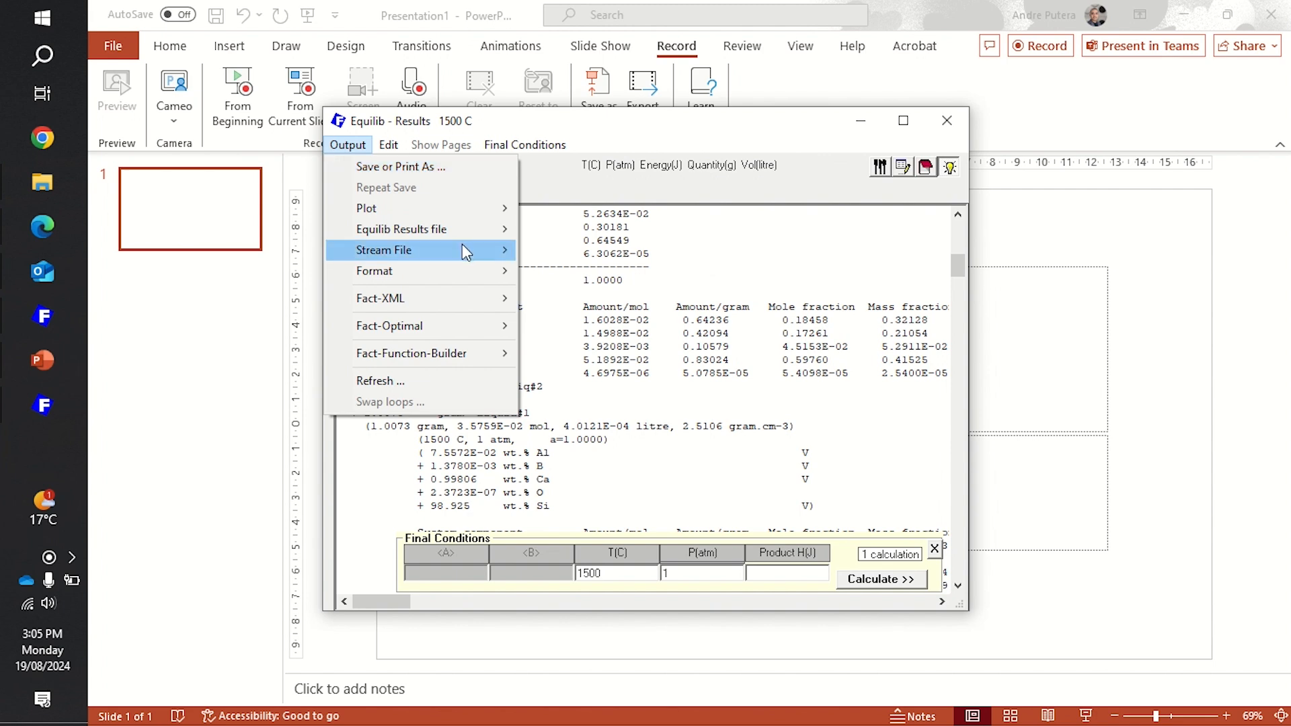
{"action": "mouse_move", "coordinate": [656, 272]}
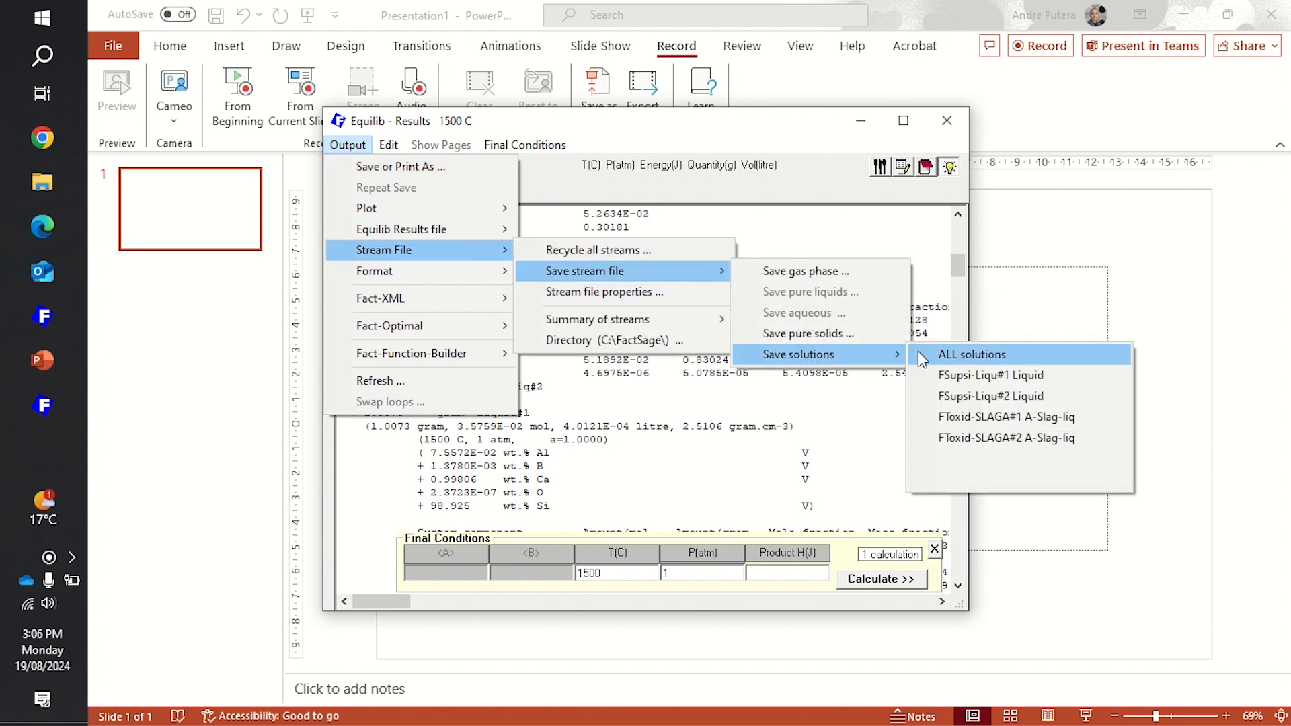
{"action": "mouse_move", "coordinate": [849, 352]}
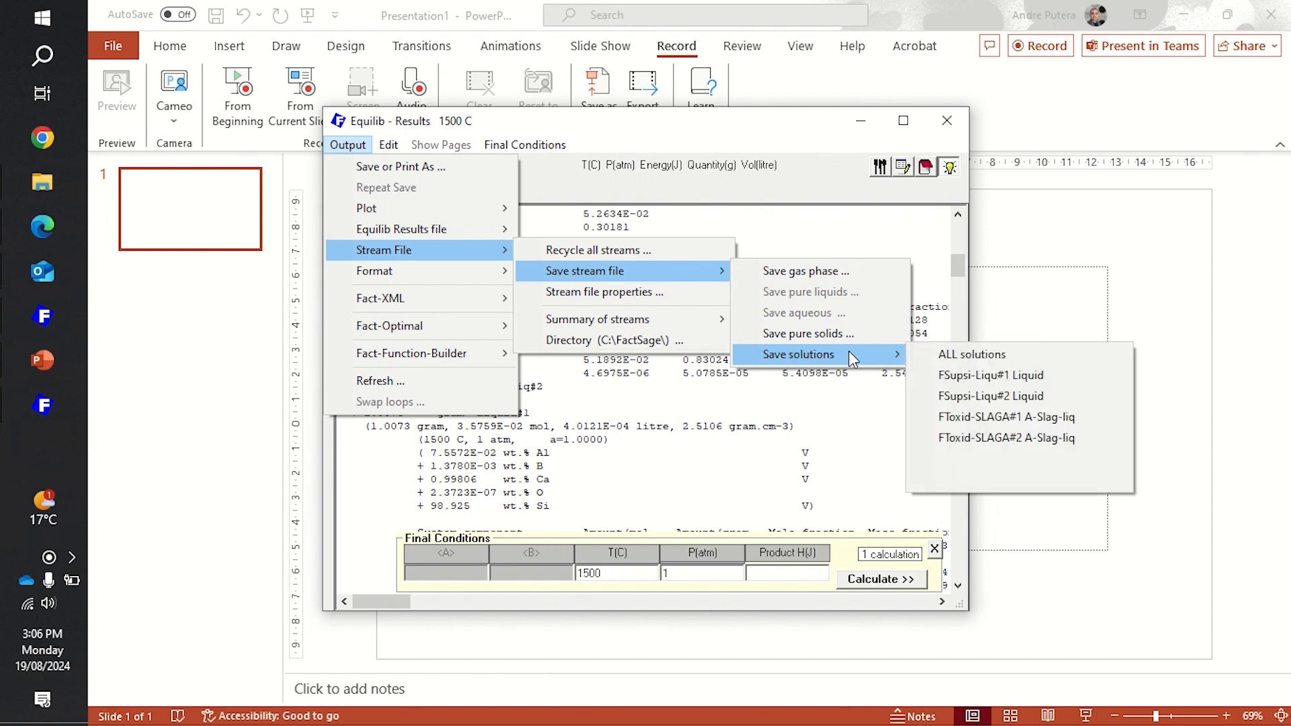
{"action": "left_click", "coordinate": [1032, 378]}
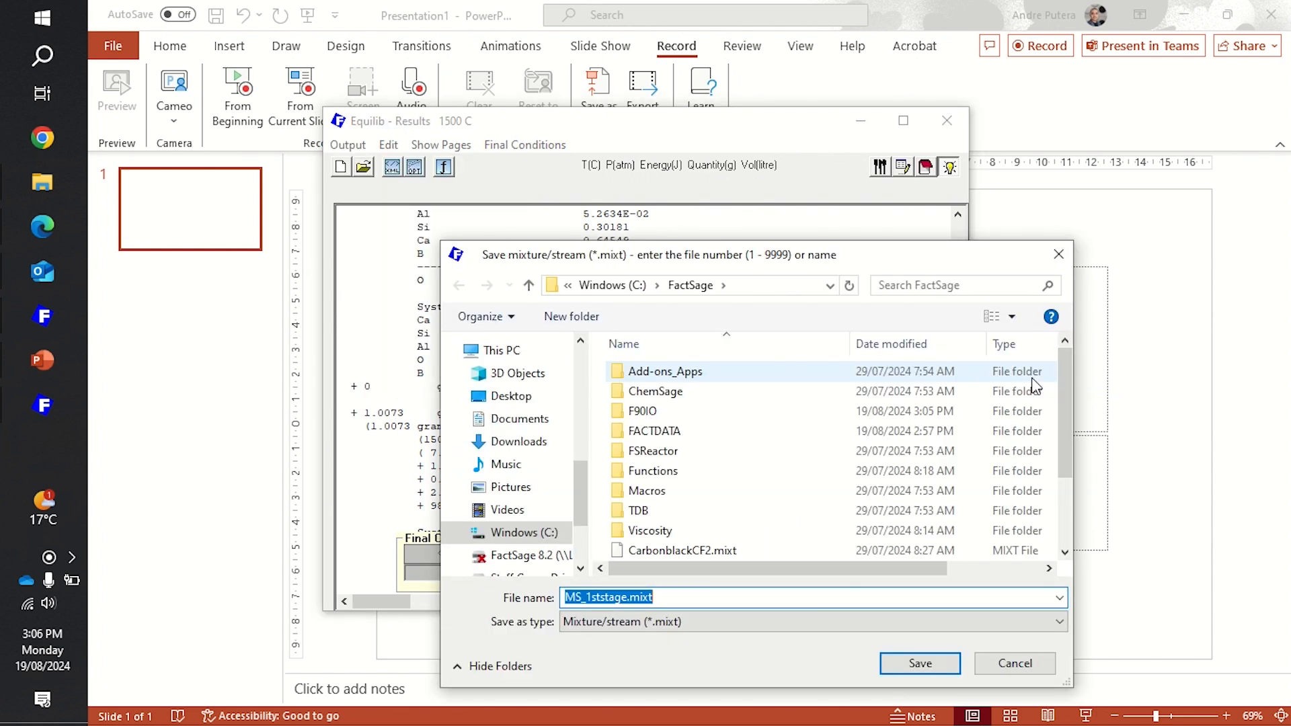
- Save the liquid stream in the FactSage folder as MS_2ndstage.mixt with the comment "2nd stage"
{"action": "key", "text": "Home"}
{"action": "key", "text": "BackSpace"}
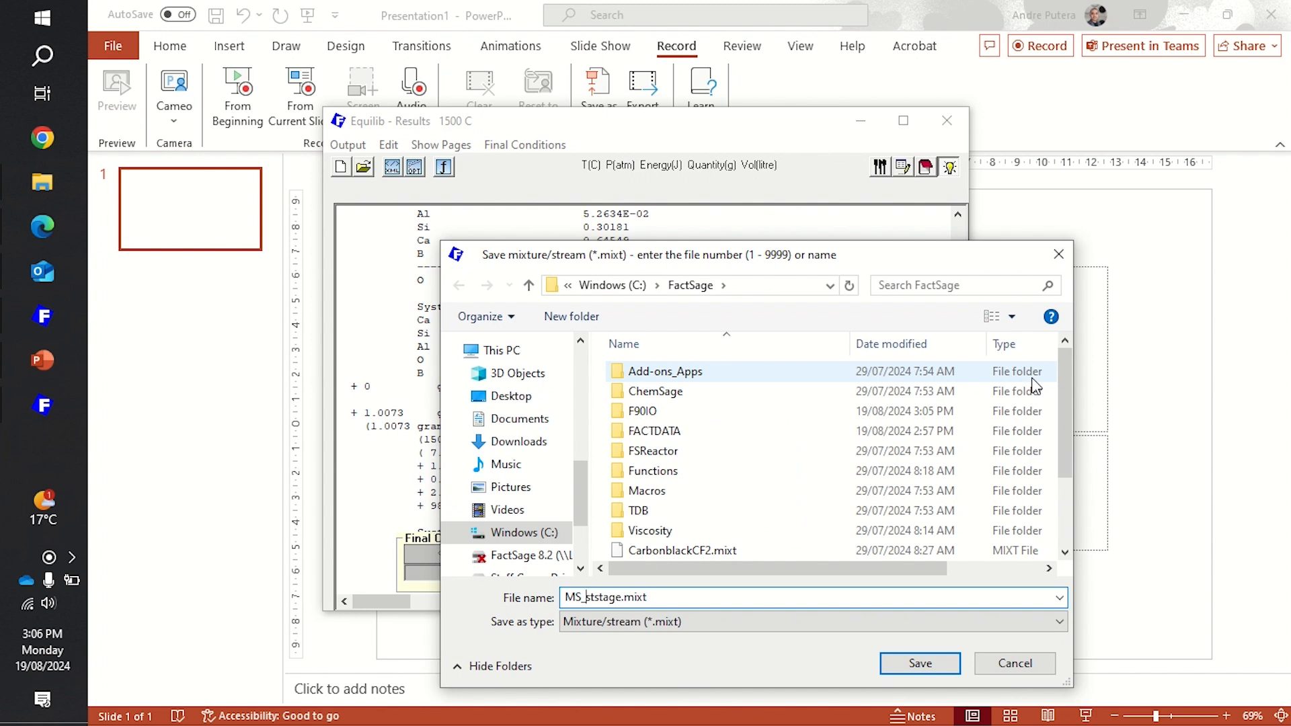
{"action": "type", "text": "2nd"}
{"action": "key", "text": "BackSpace"}
{"action": "key", "text": "BackSpace"}
{"action": "left_click", "coordinate": [915, 666]}
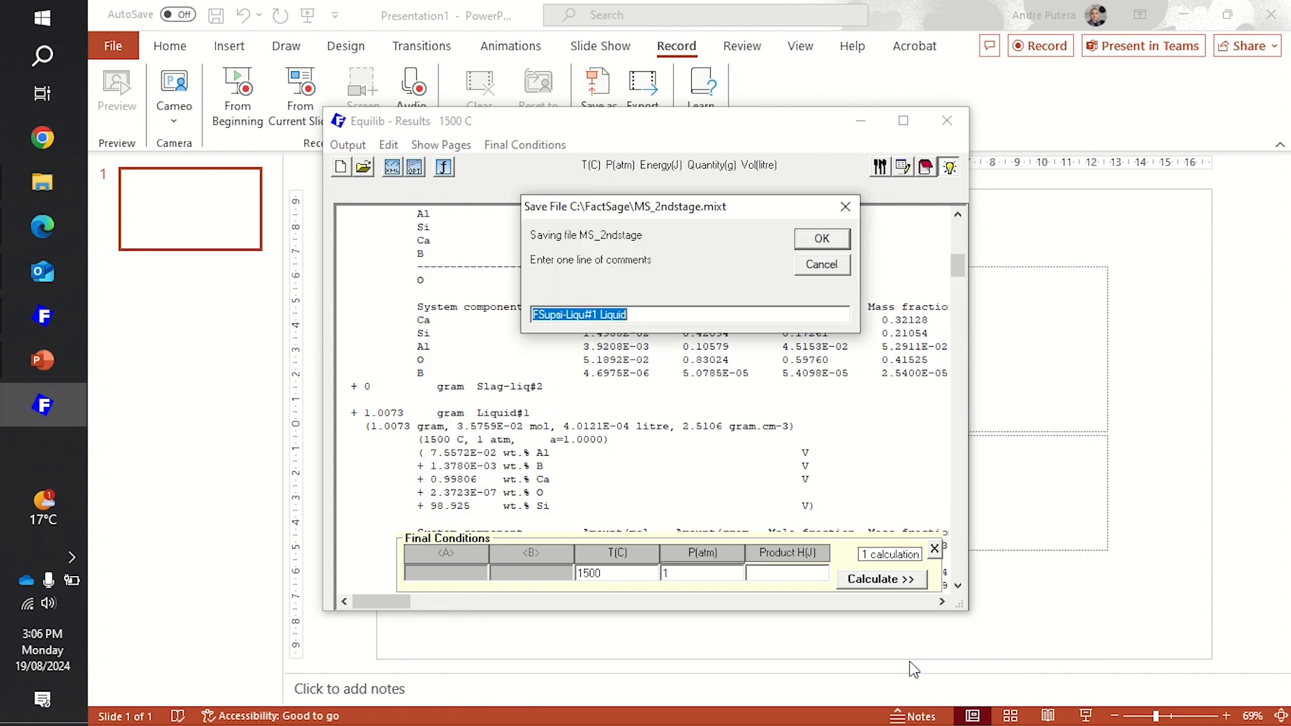
{"action": "type", "text": "2nd"}
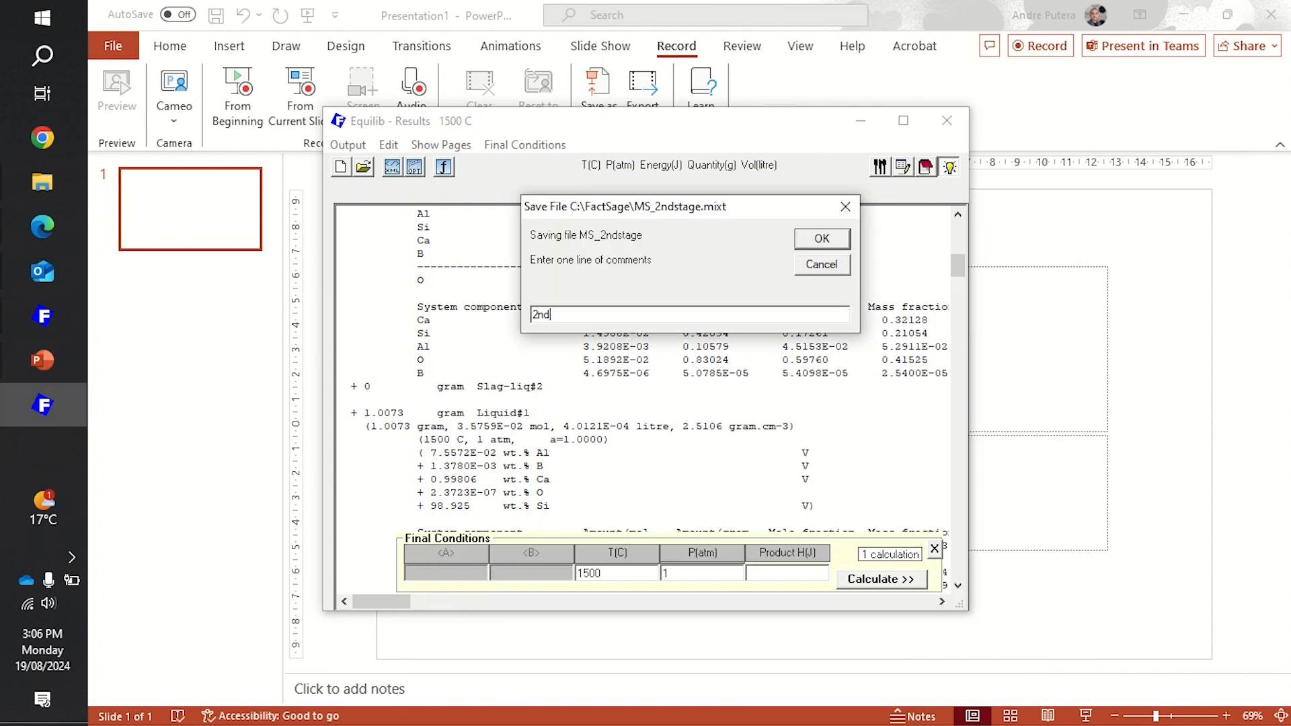
{"action": "type", "text": " stage"}
{"action": "left_click", "coordinate": [833, 241]}
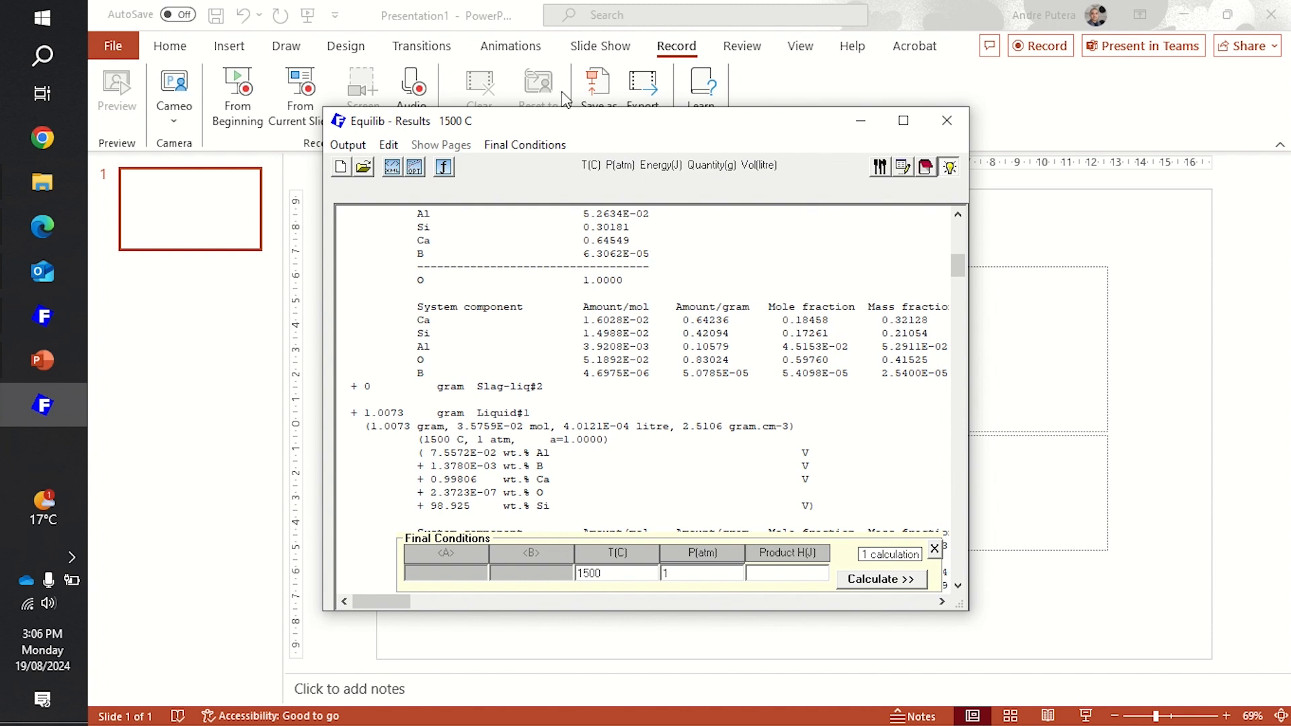
{"action": "mouse_move", "coordinate": [760, 7]}
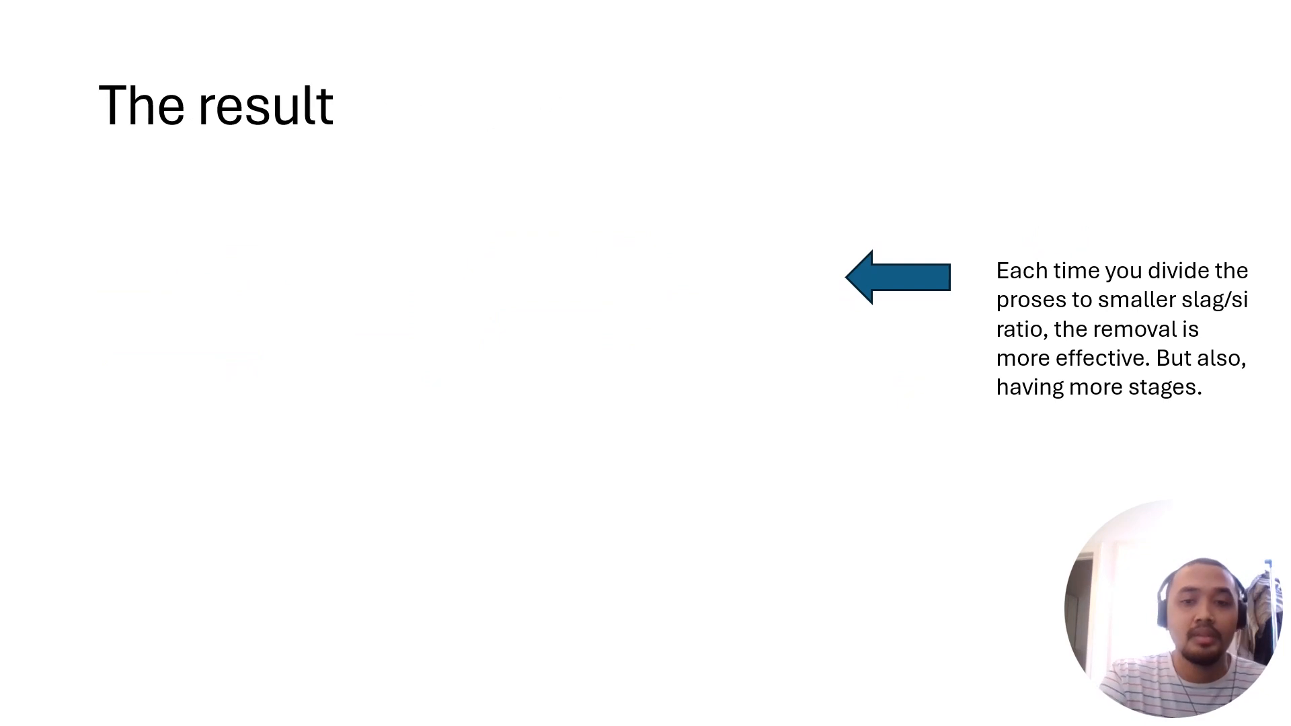
{"action": "key", "text": "Right"}
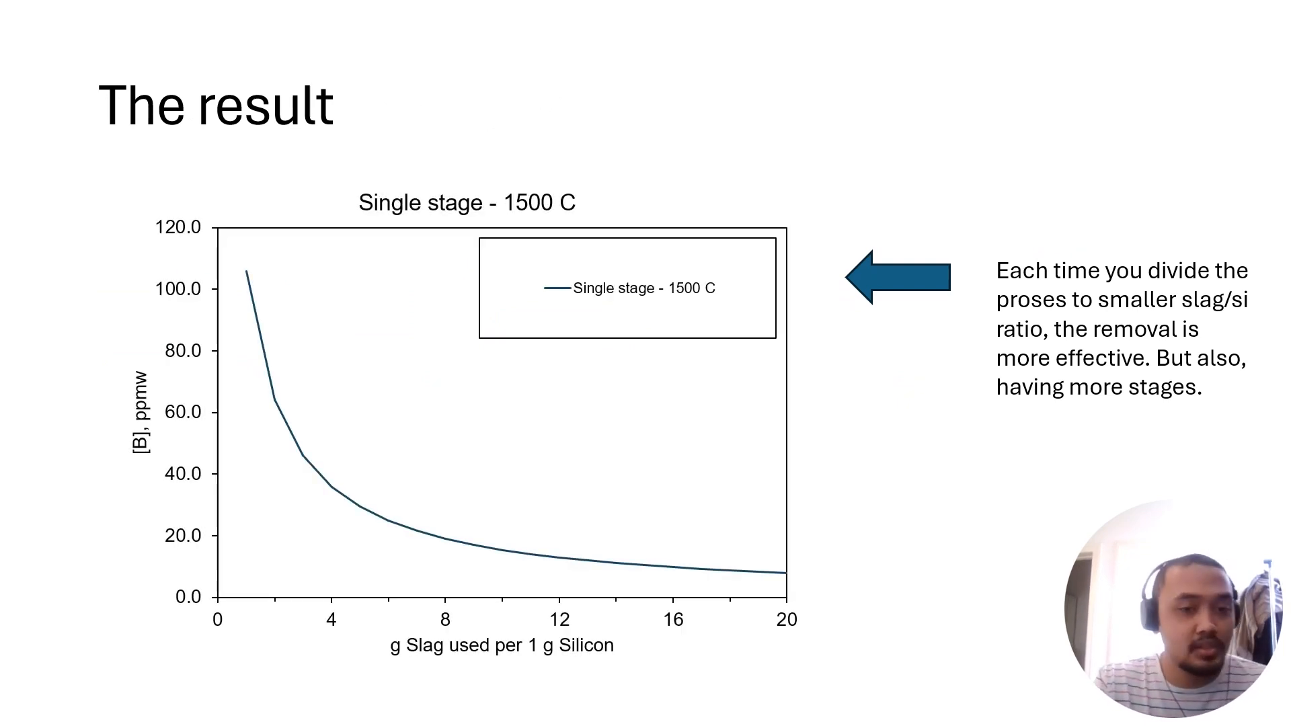